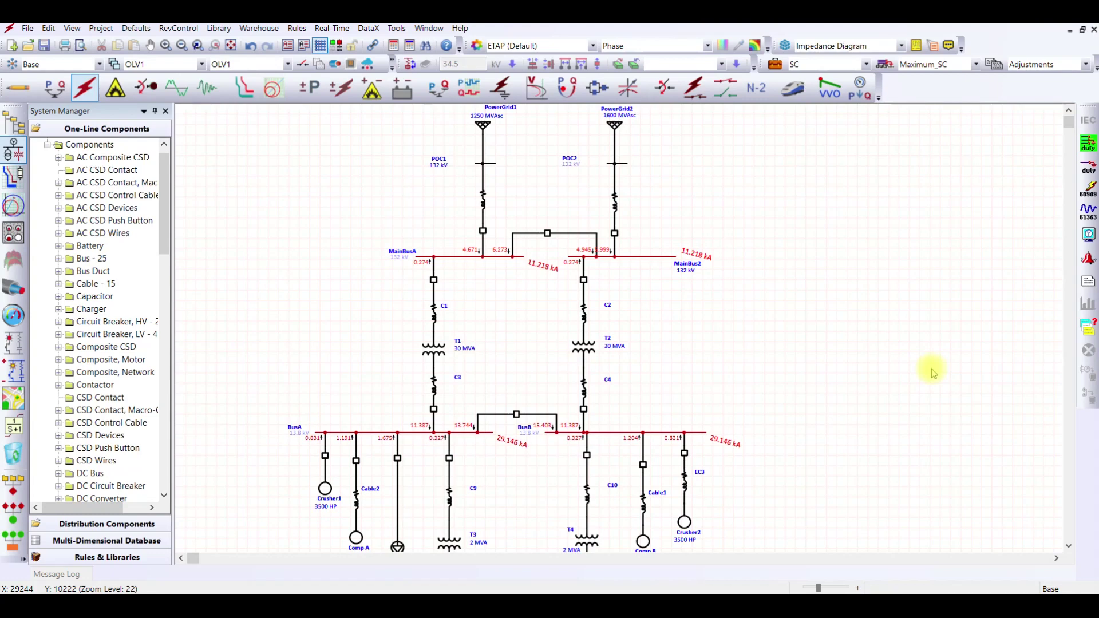
Step: Switch breaker CBLine1's rating standard to IEC and bring up the HV breaker library quick pick
scroll(784, 272, down, 5)
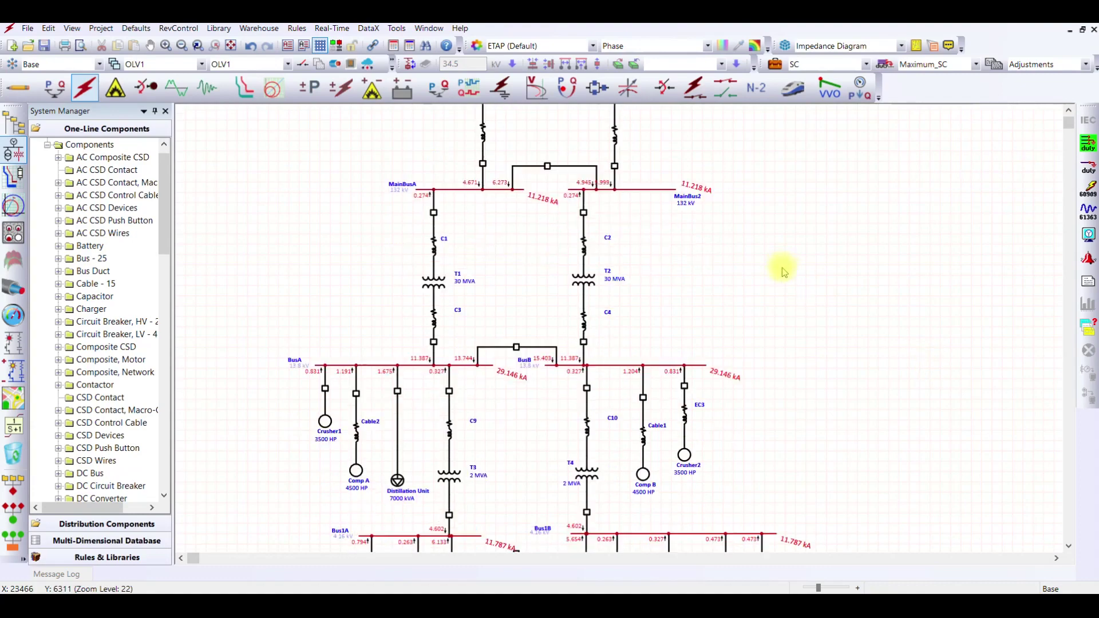
scroll(783, 271, down, 1)
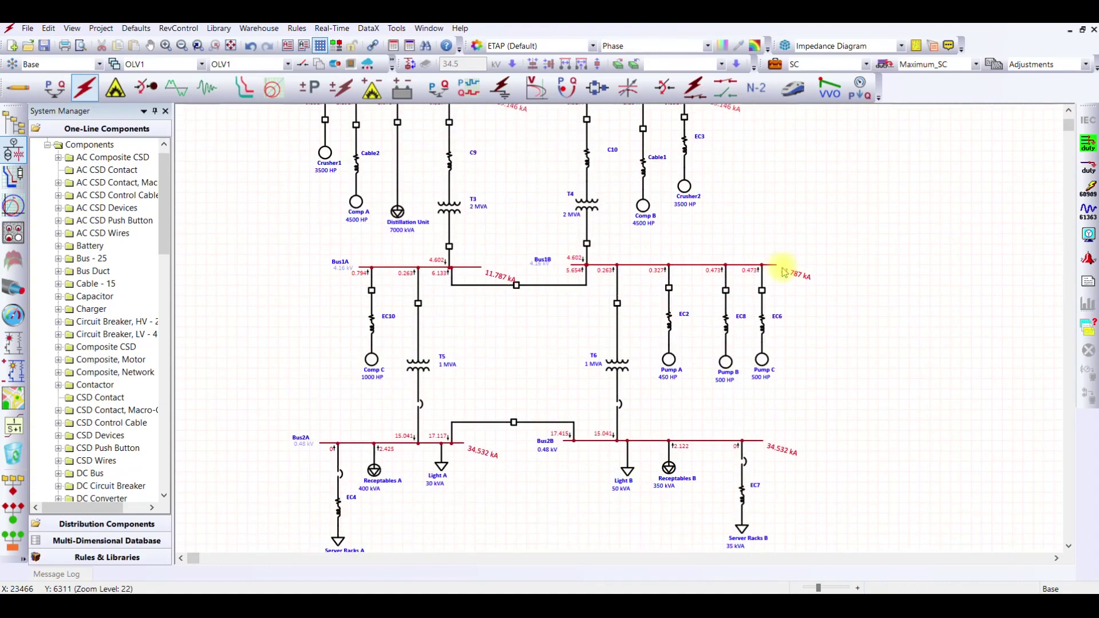
scroll(832, 291, down, 2)
scroll(832, 304, up, 1)
scroll(832, 304, up, 7)
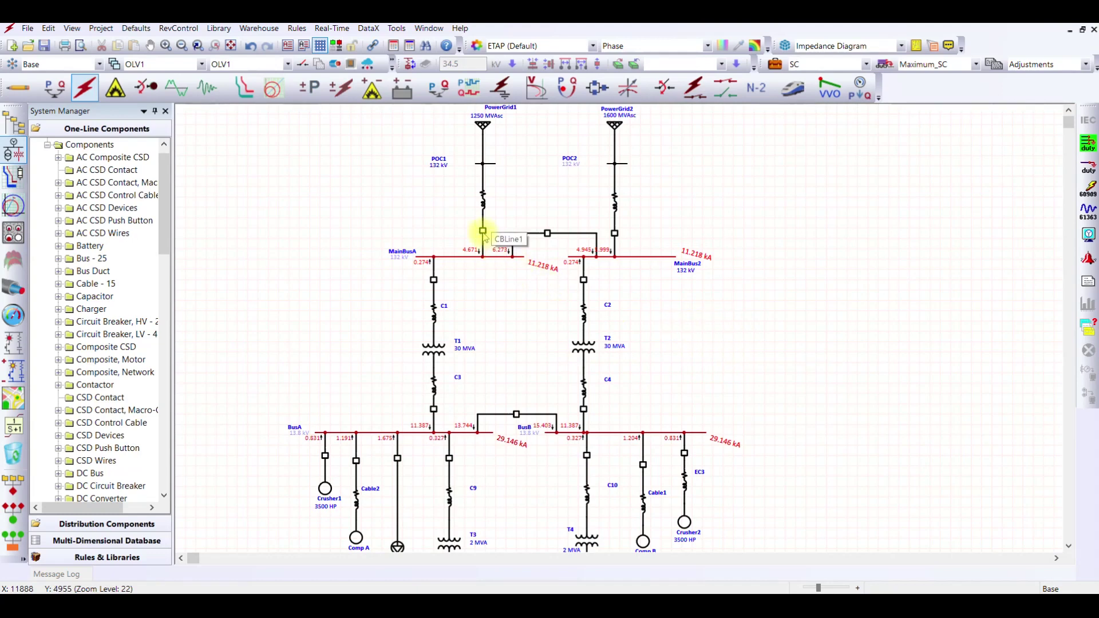
double_click(483, 232)
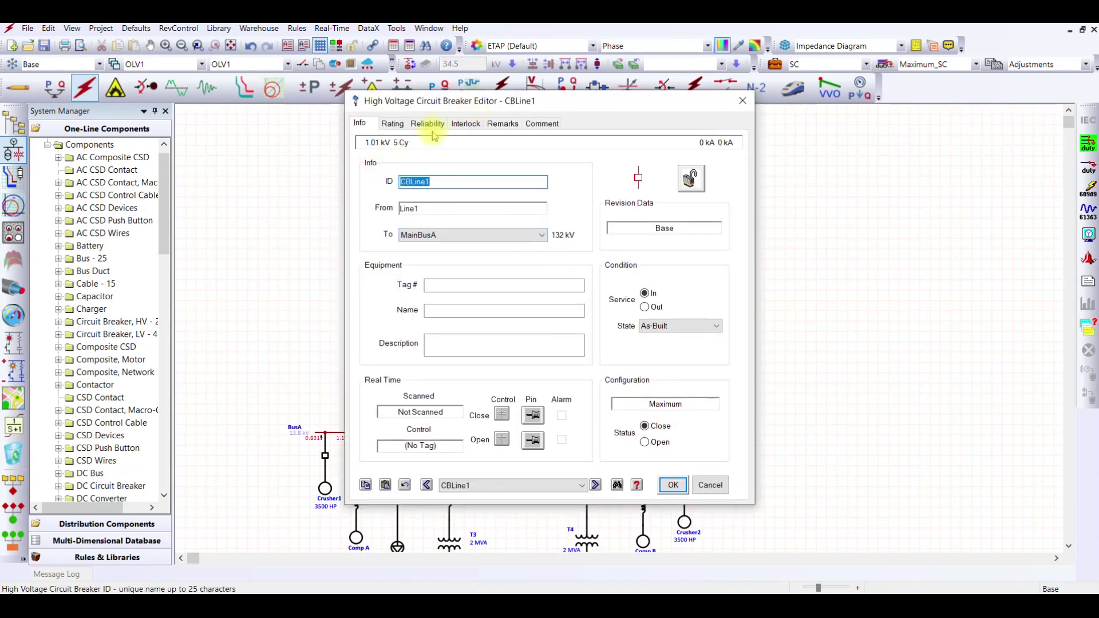
click(401, 127)
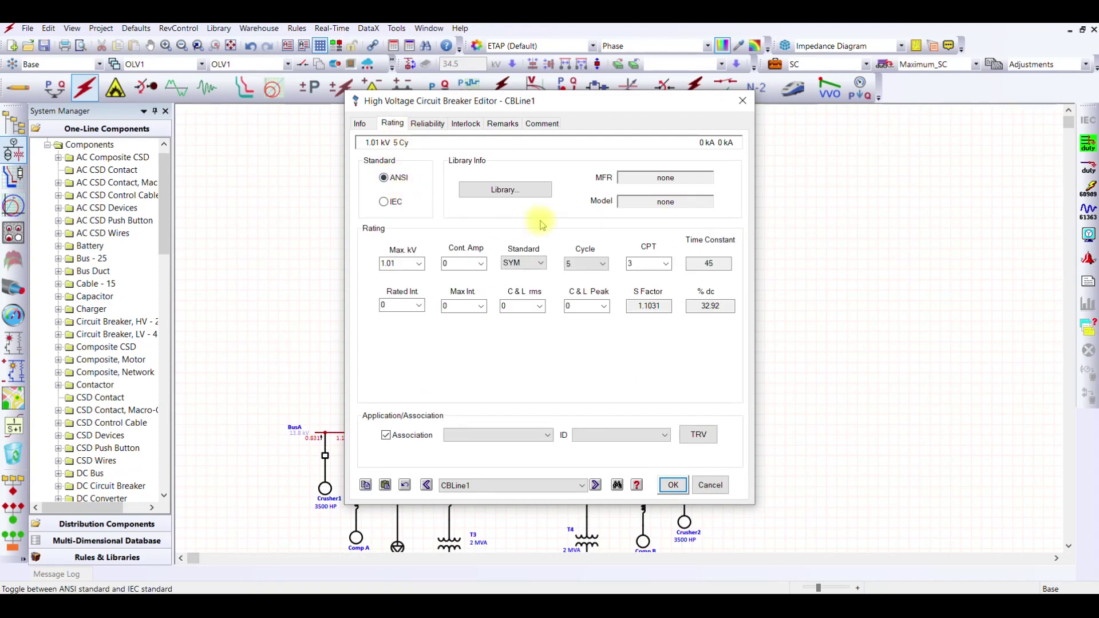
click(395, 203)
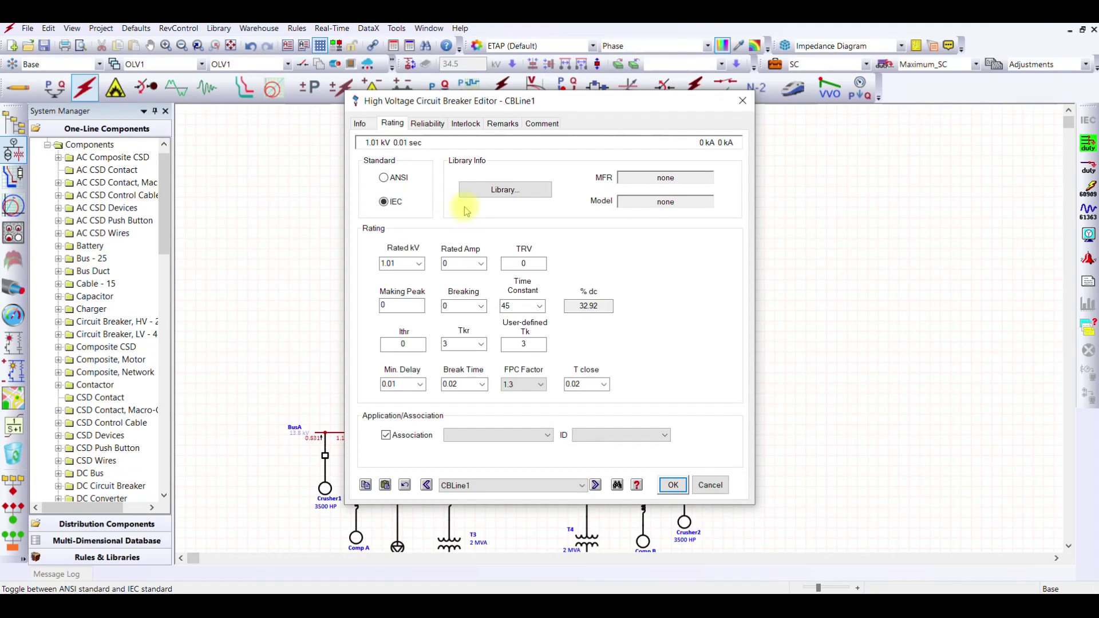
click(507, 192)
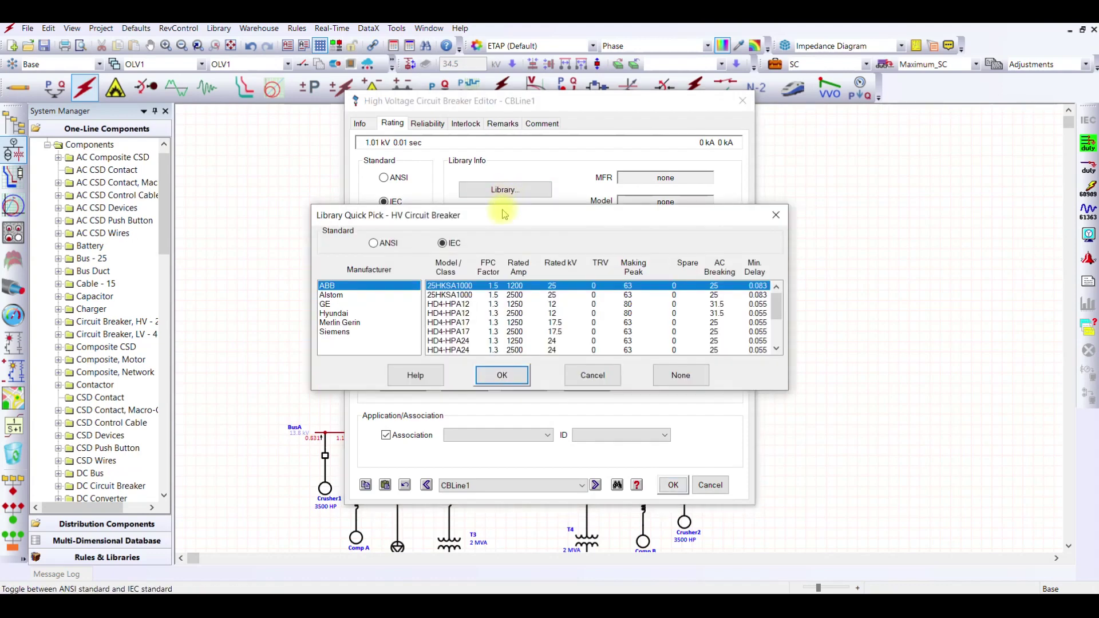
Step: Shift the library picker slightly right and browse ABB's high-voltage breaker models
drag(529, 216, 539, 215)
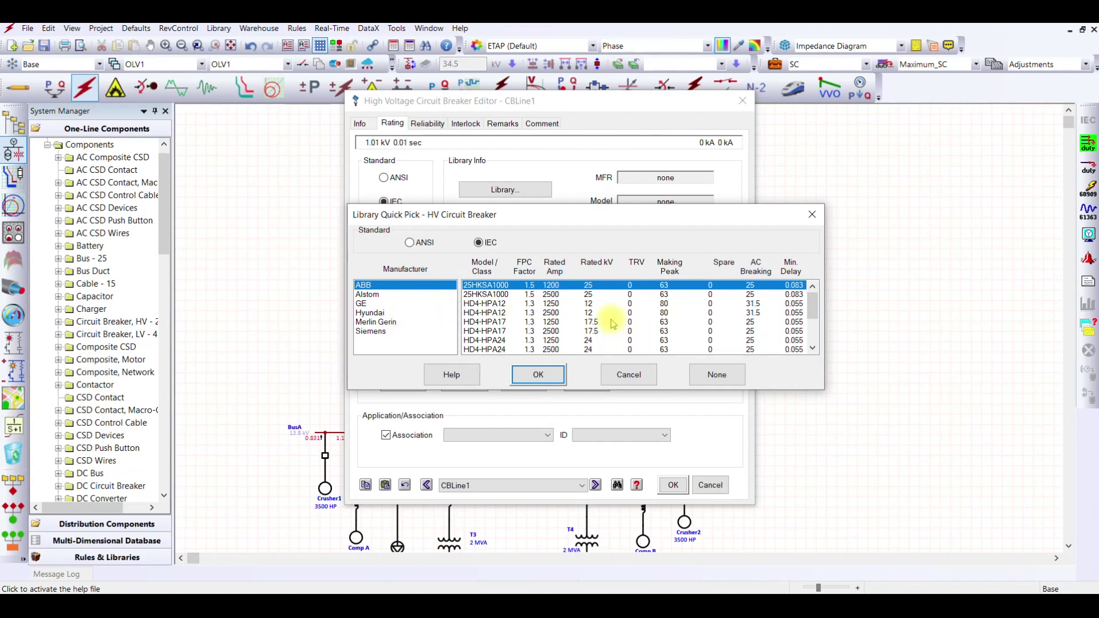
scroll(613, 324, down, 3)
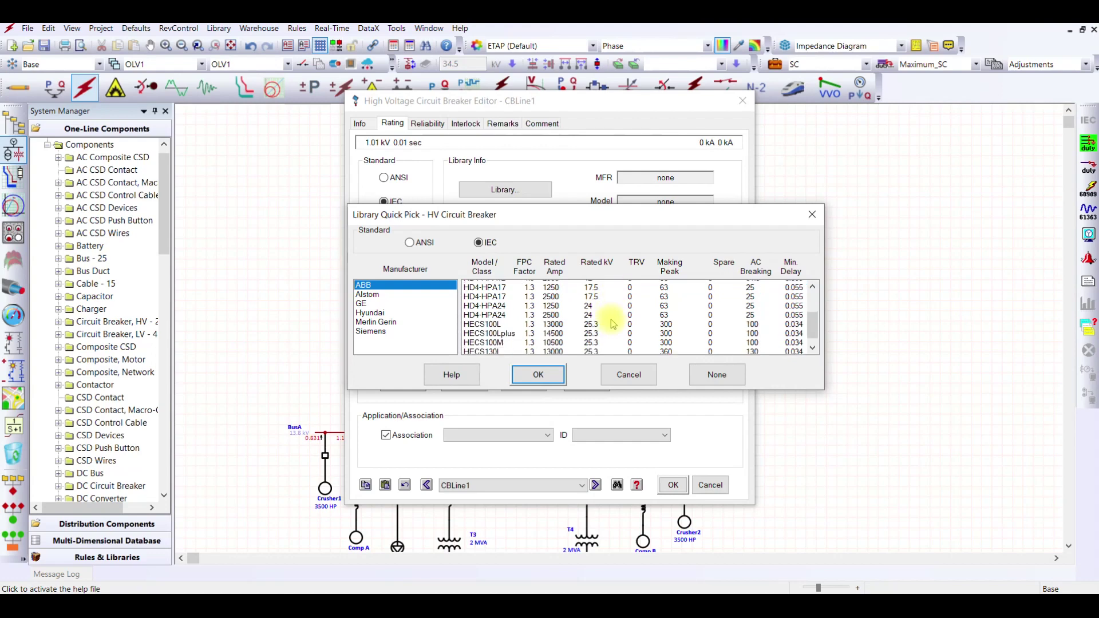
scroll(613, 324, down, 1)
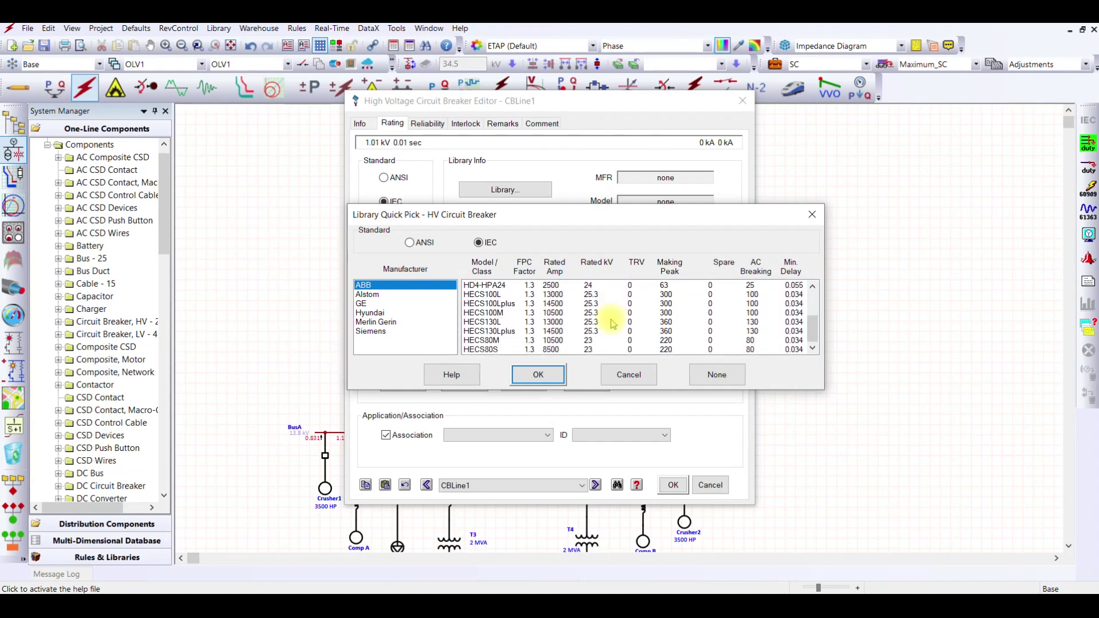
scroll(613, 324, up, 4)
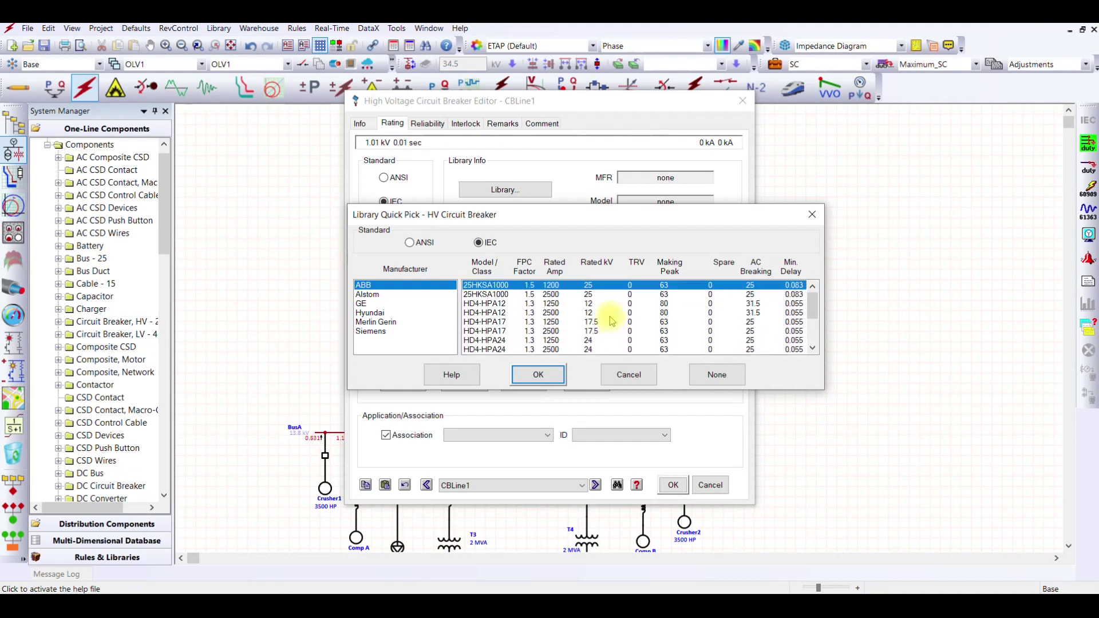
scroll(612, 321, down, 4)
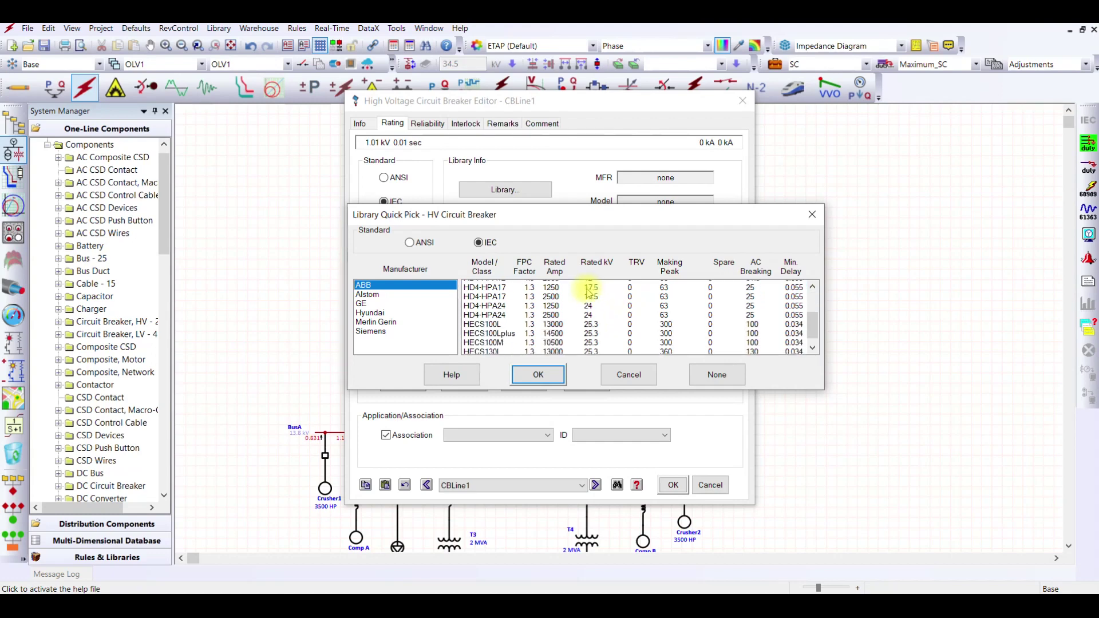
Step: List Alstom's IEC breaker models, starting with FX11-123 (3150 A, 123 kV), and browse them
click(399, 297)
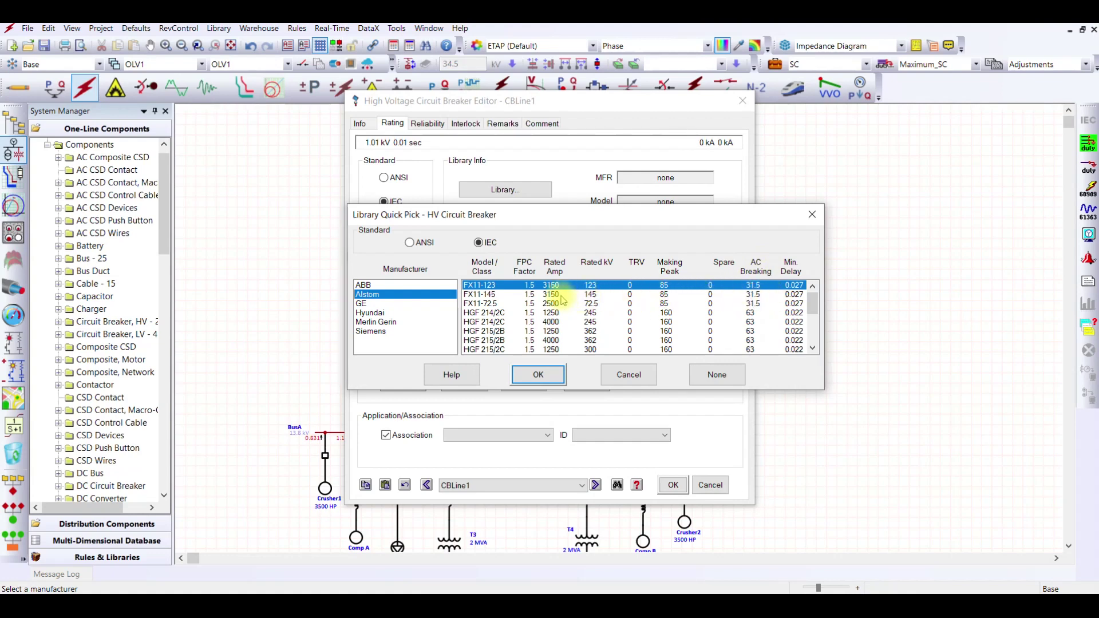
scroll(563, 300, down, 5)
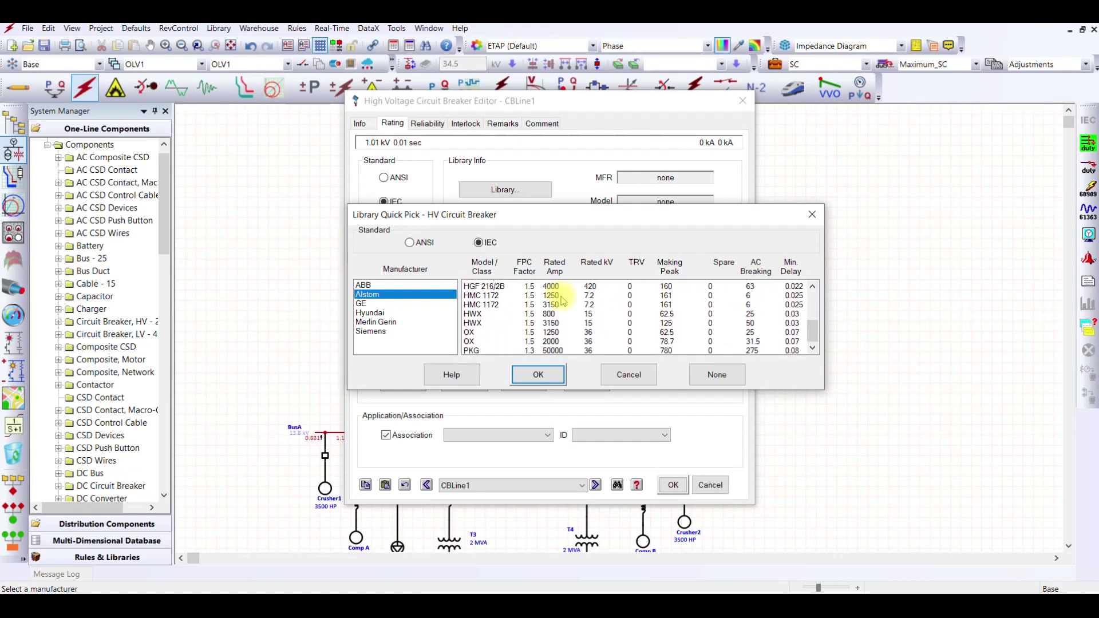
scroll(563, 300, up, 5)
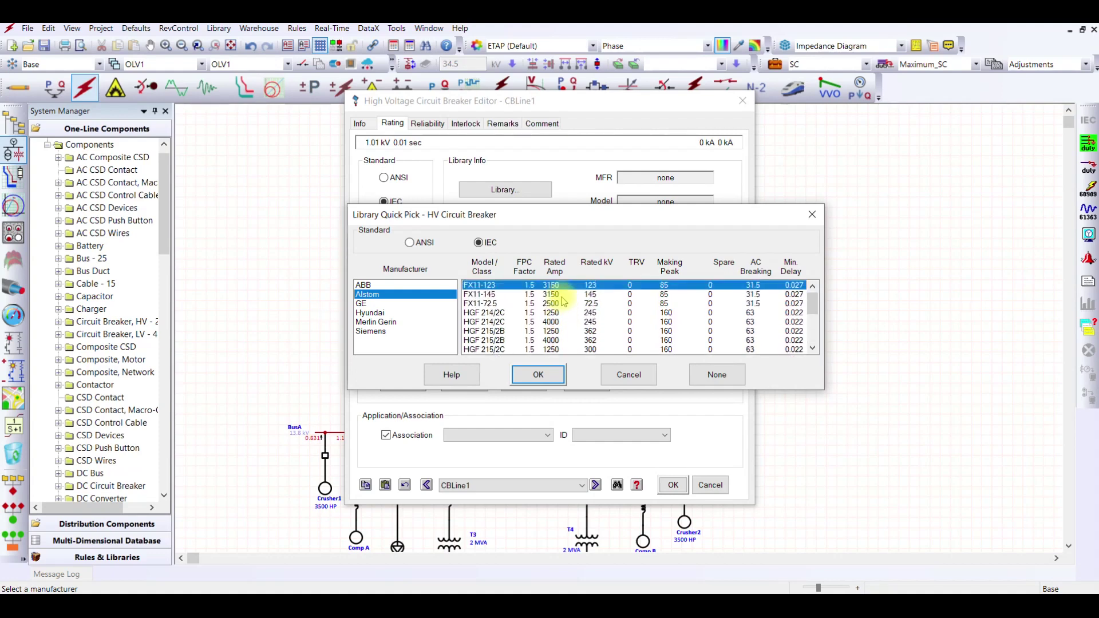
scroll(563, 301, down, 4)
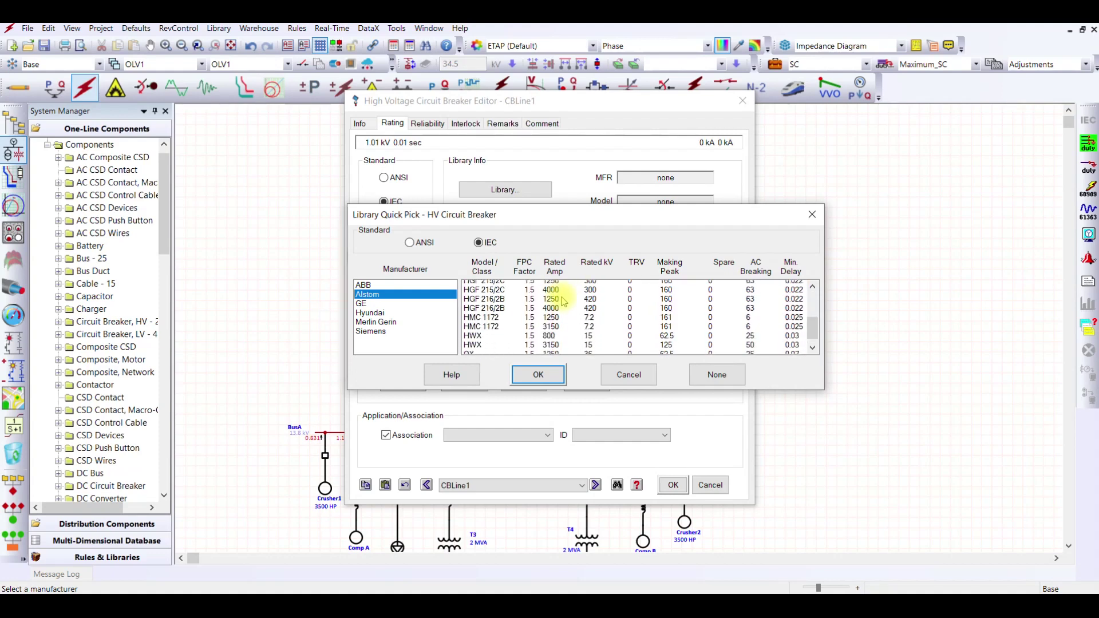
scroll(563, 300, up, 4)
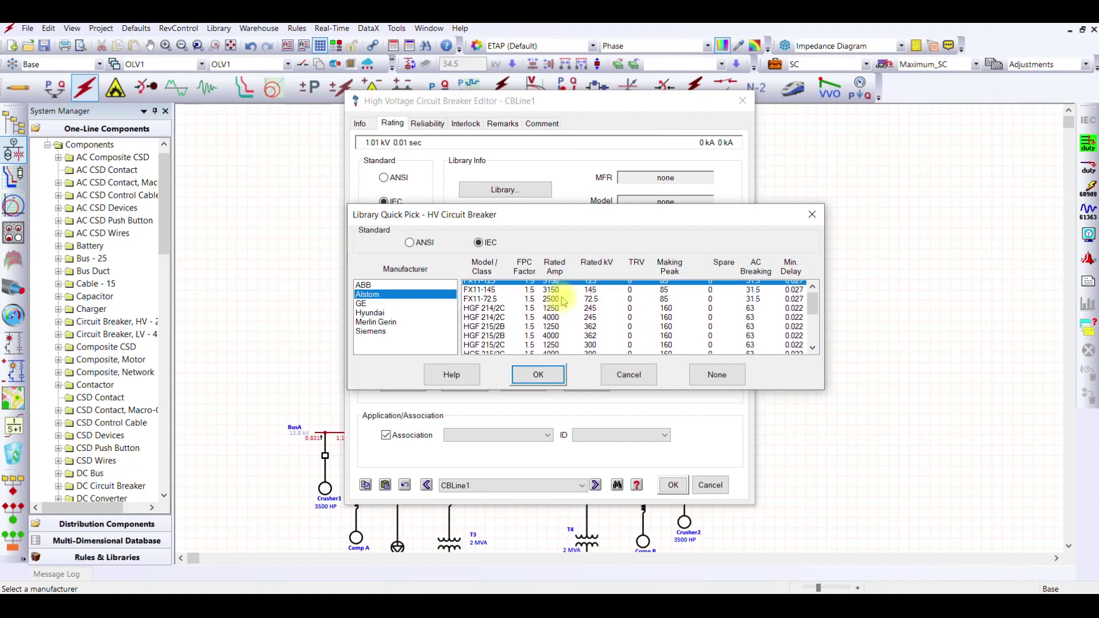
Step: Browse the GE and then Hyundai high-voltage breaker models in the picker
click(378, 303)
scroll(644, 314, down, 3)
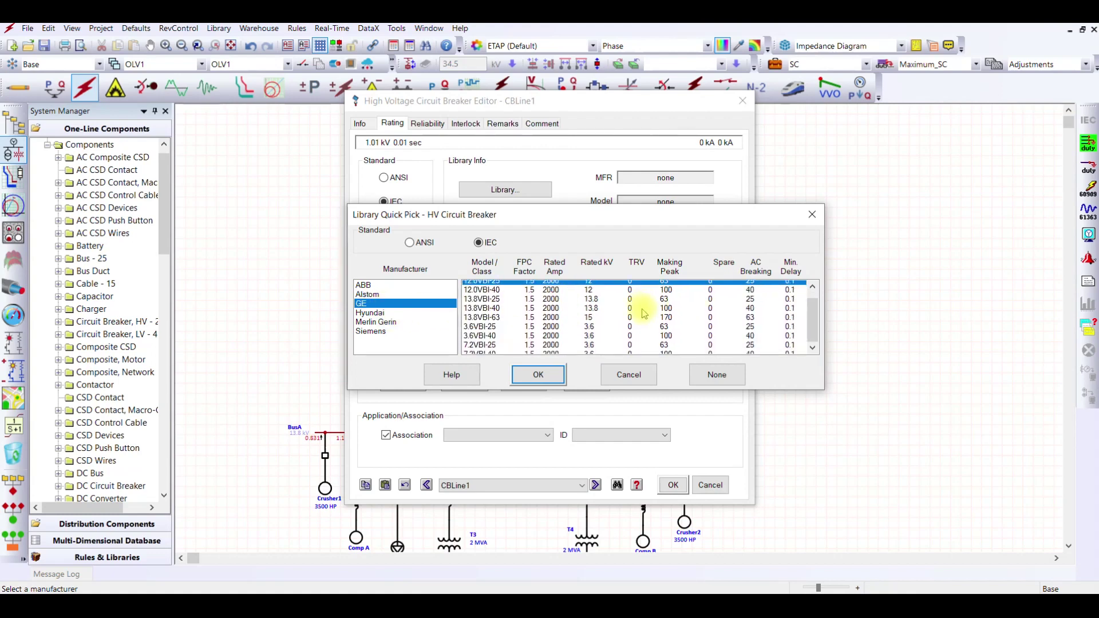
scroll(644, 314, up, 1)
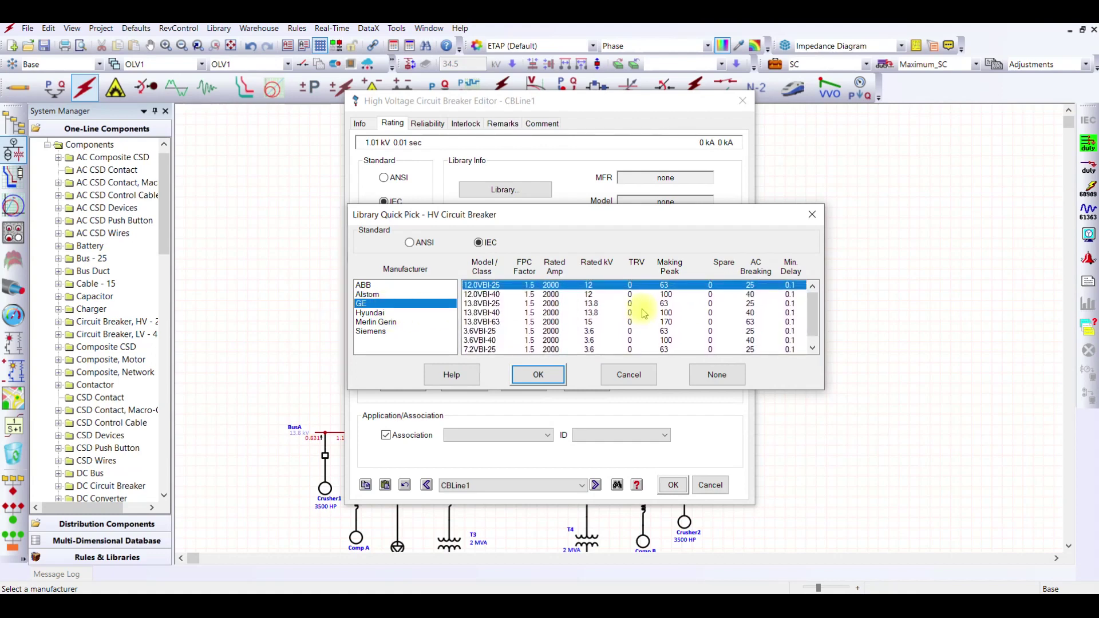
click(369, 313)
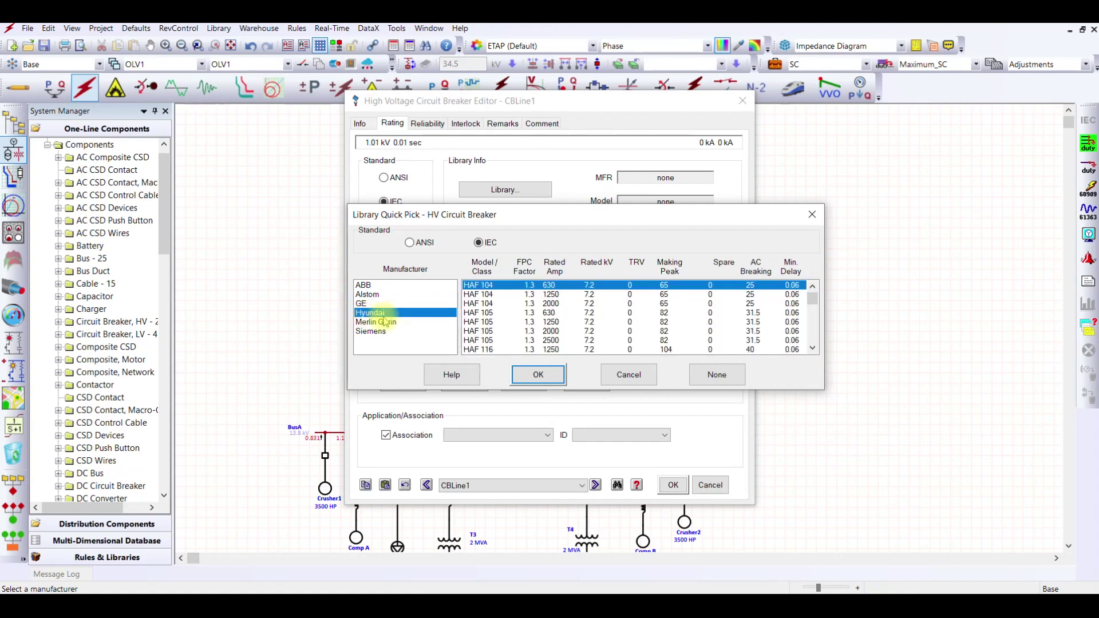
scroll(584, 316, down, 5)
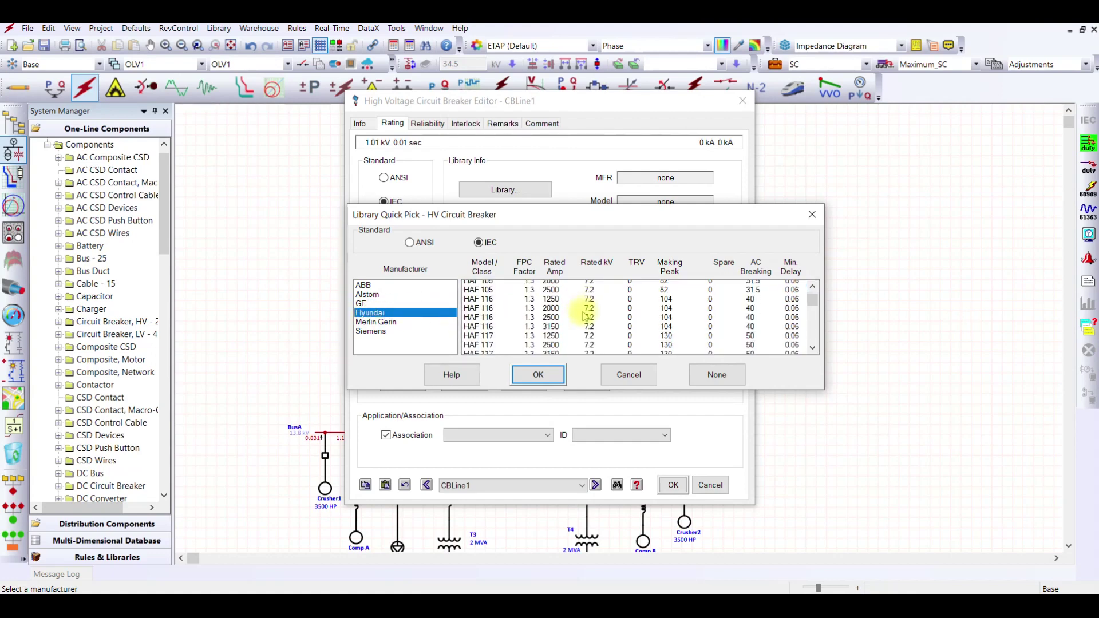
scroll(584, 316, down, 8)
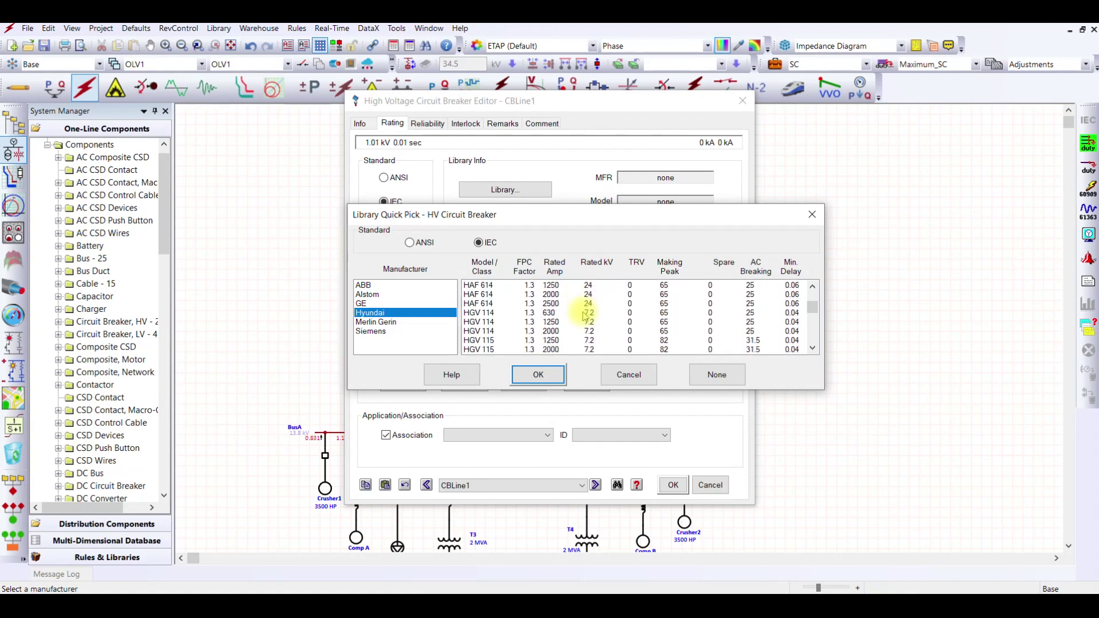
scroll(585, 315, down, 6)
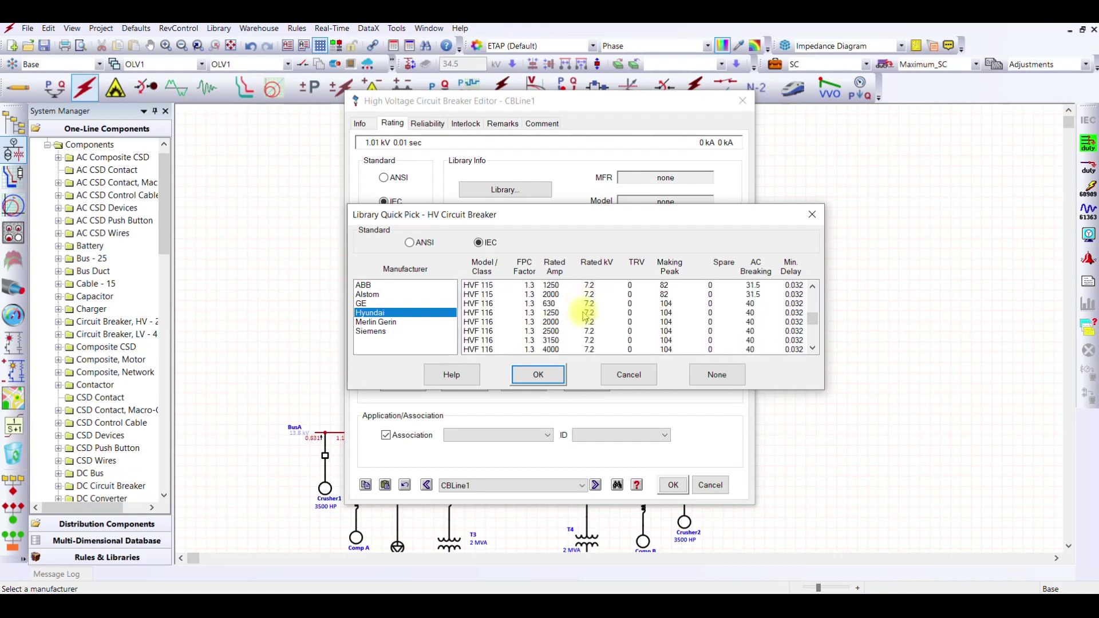
scroll(585, 315, down, 6)
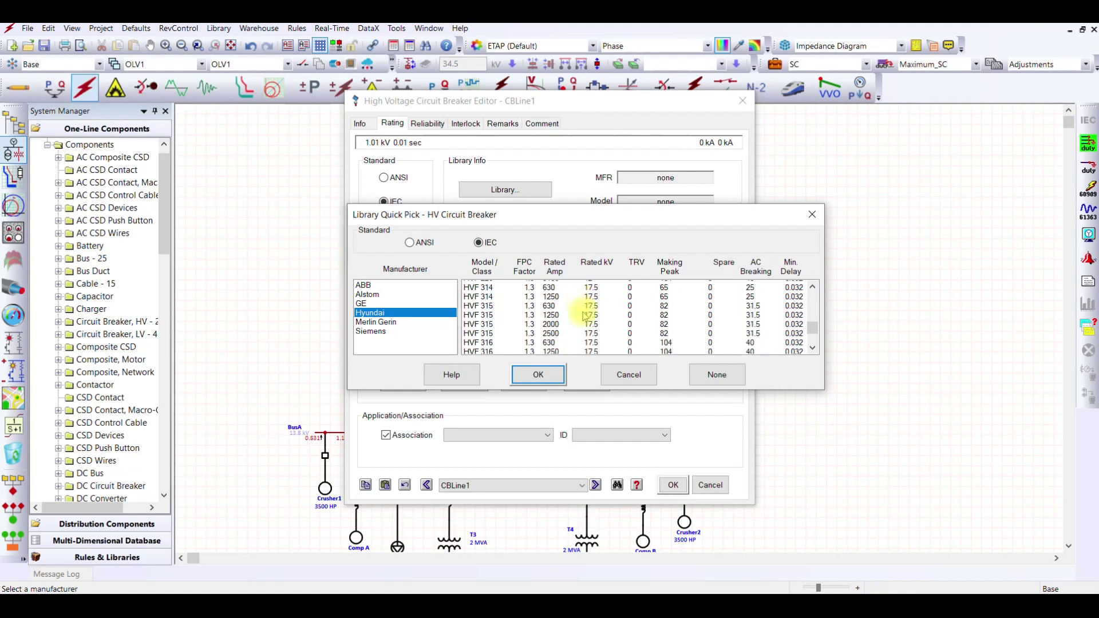
scroll(585, 316, down, 2)
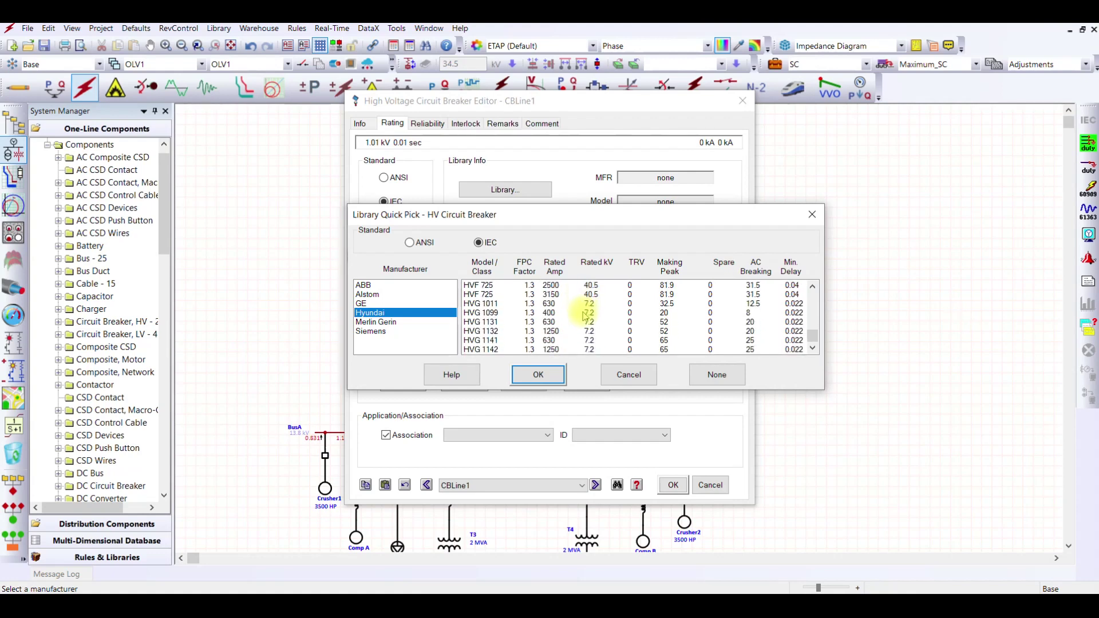
Step: Look over Merlin Gerin's models, then list Siemens' breakers starting with 12-3AF-16
click(408, 322)
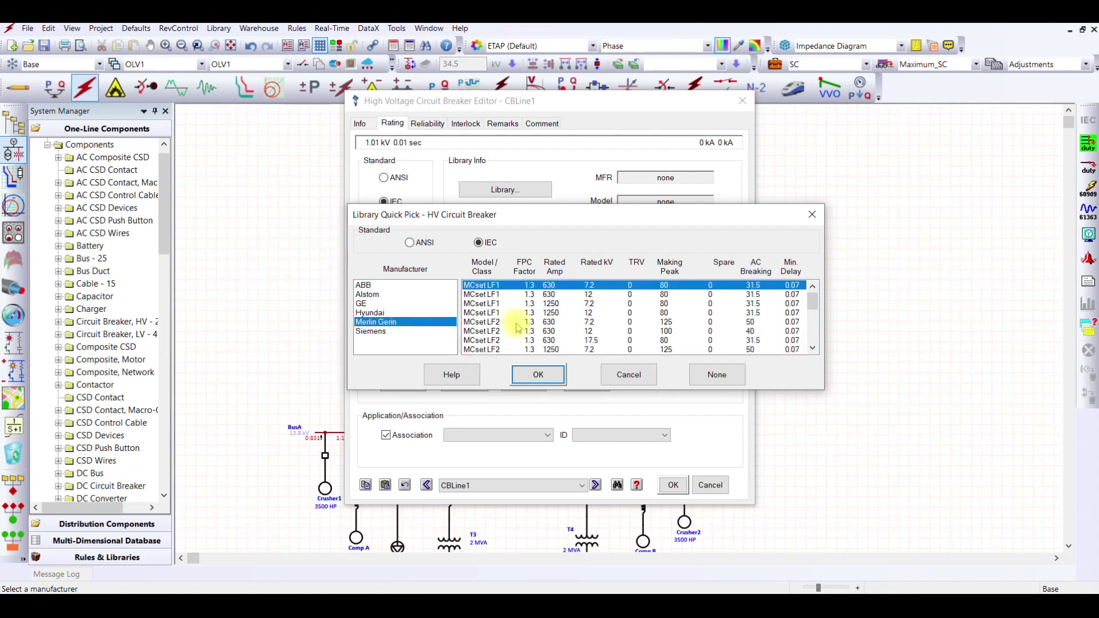
scroll(595, 314, down, 5)
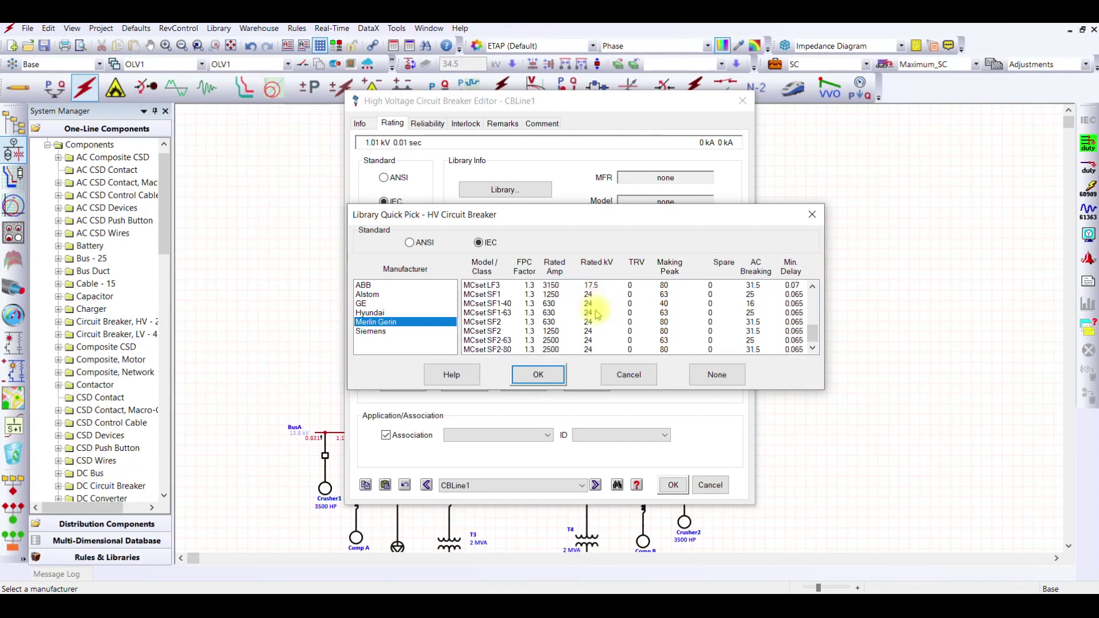
click(372, 331)
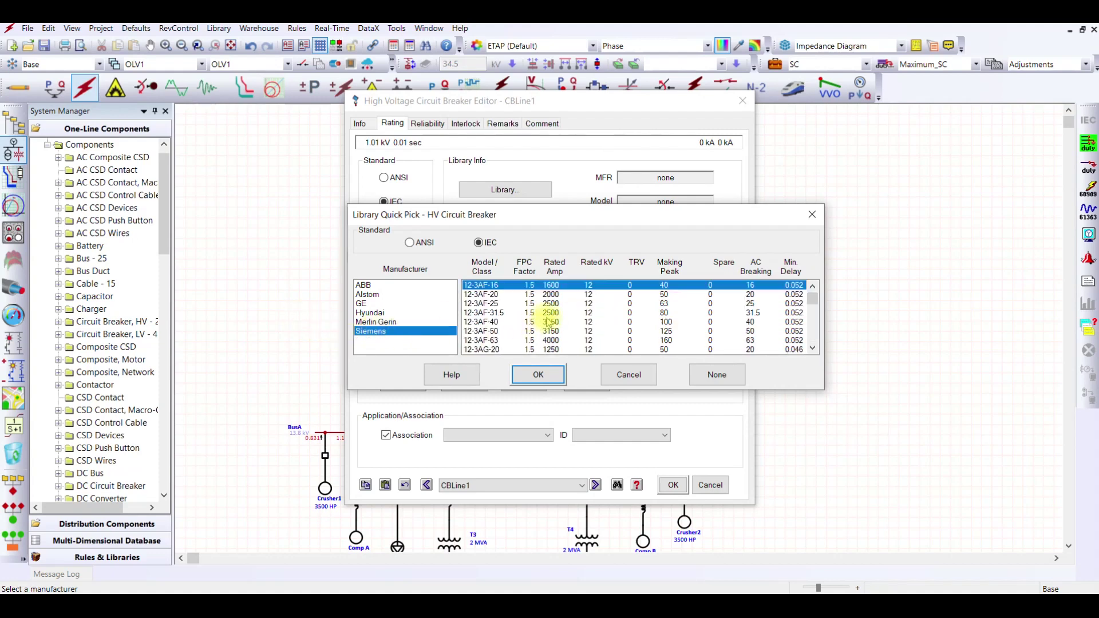
Step: Pick the Siemens 145-3AP1-40 model from the Siemens breaker list
scroll(549, 322, down, 5)
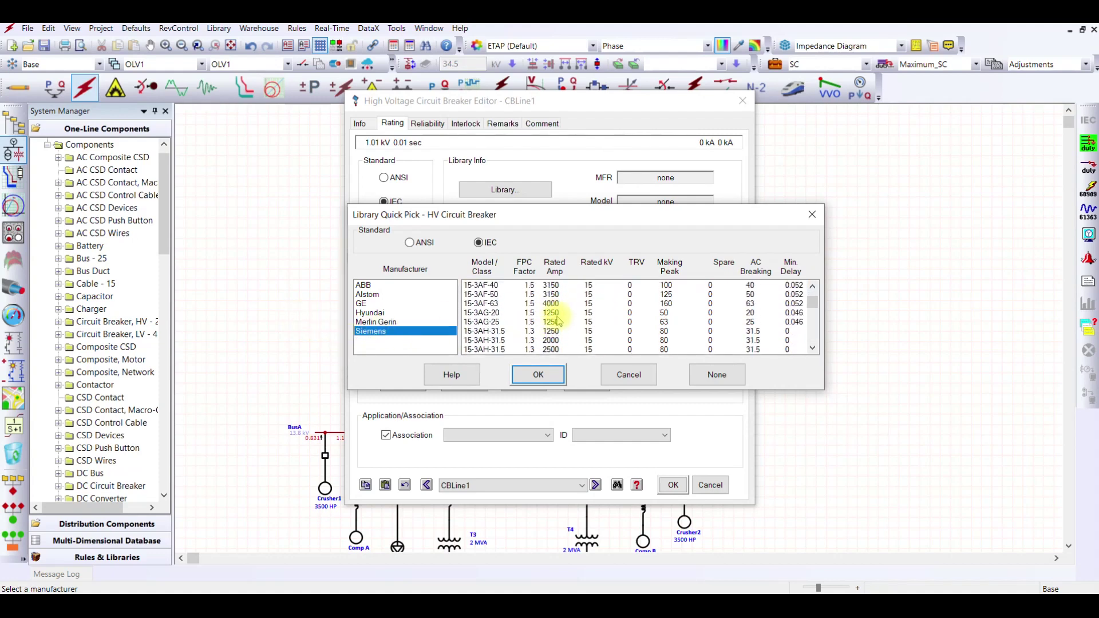
scroll(559, 321, up, 5)
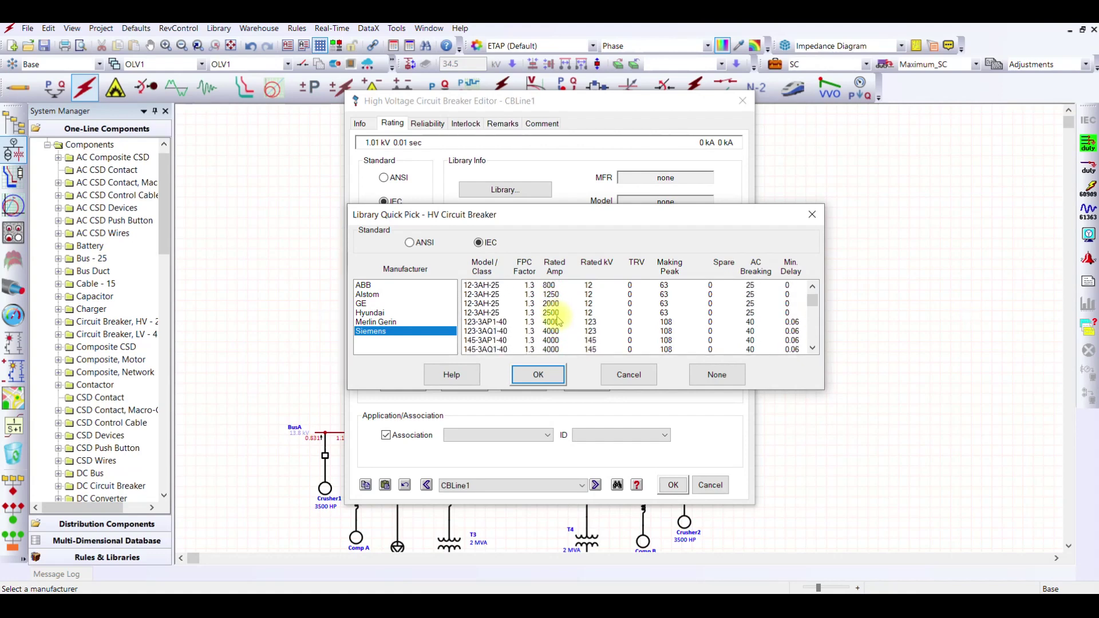
scroll(608, 344, up, 3)
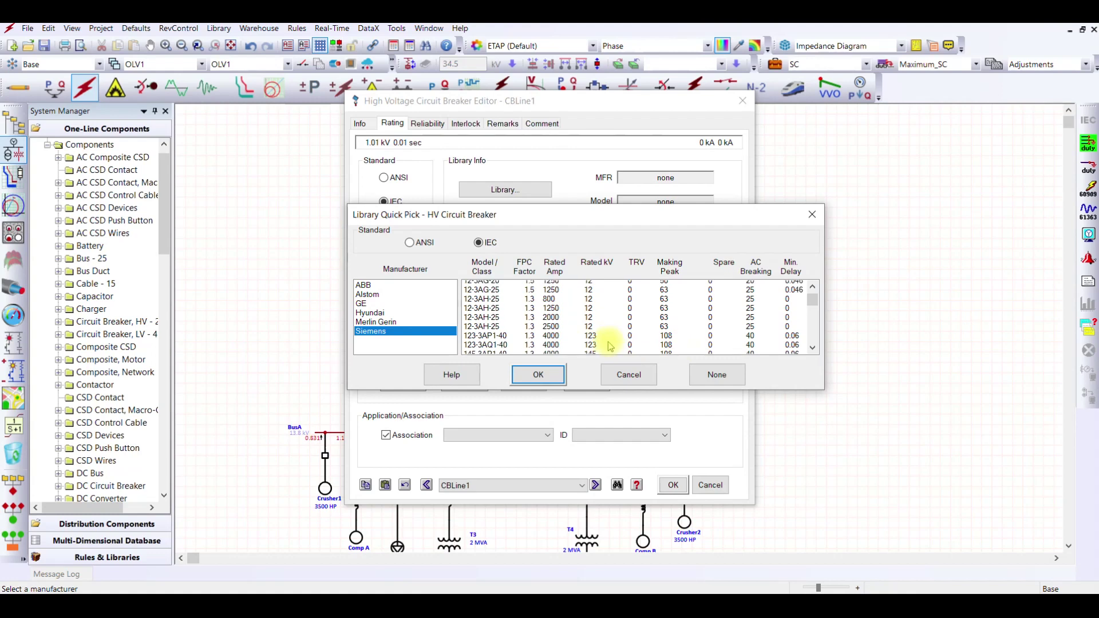
scroll(610, 345, down, 2)
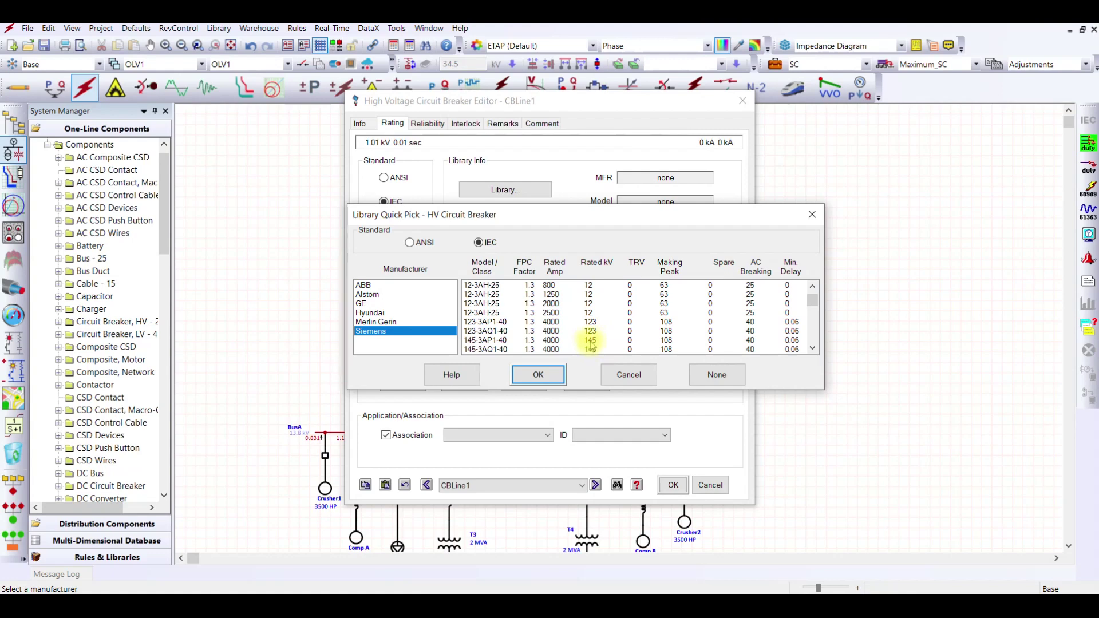
click(591, 342)
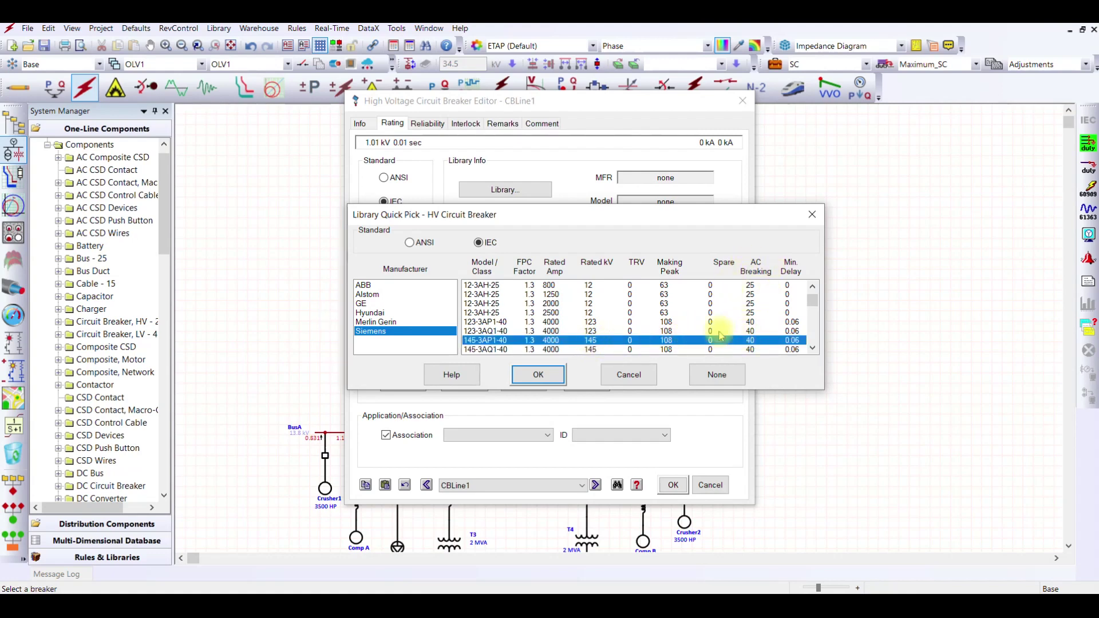
Step: Apply 145-3AP1-40 ratings (145 kV, 4000 A, 40 kA) to CBLine1 and save its editor
scroll(651, 319, down, 1)
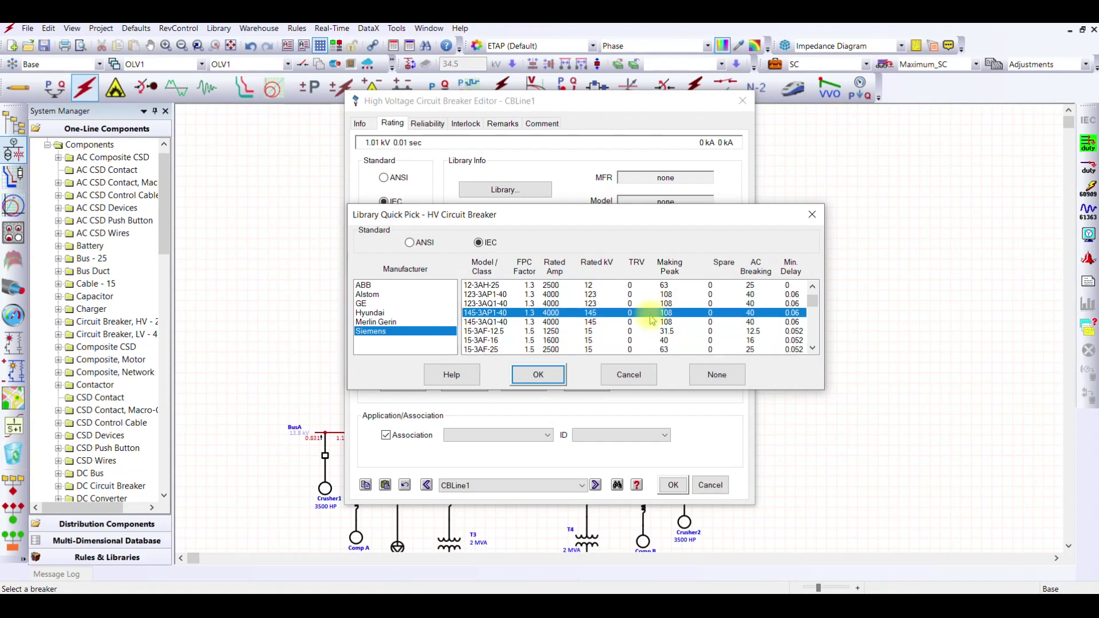
scroll(652, 320, down, 1)
scroll(651, 320, down, 5)
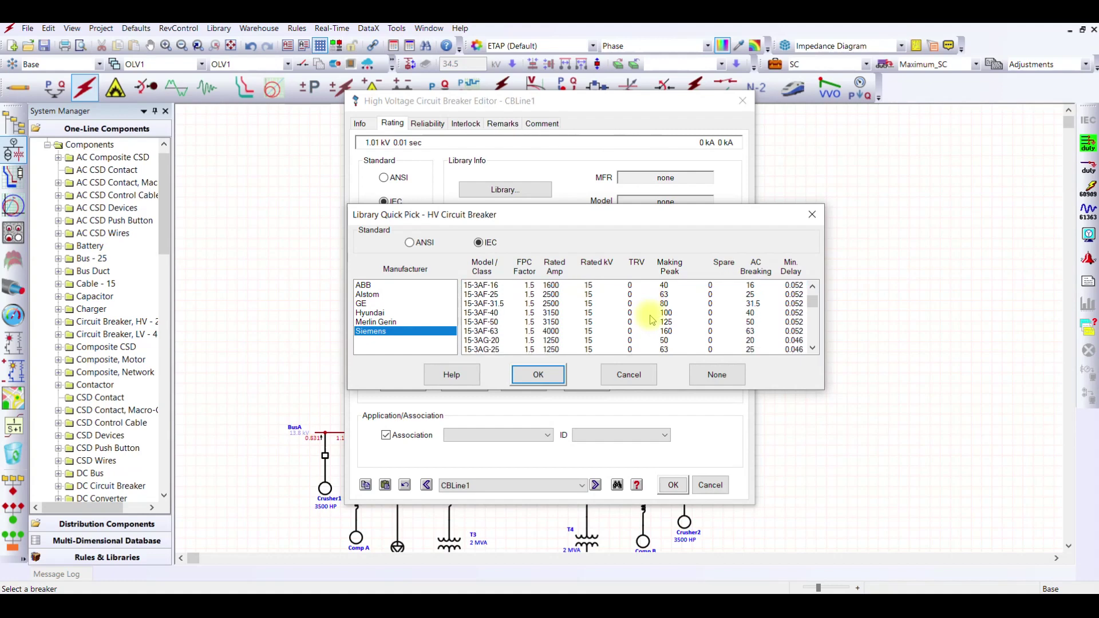
scroll(651, 320, down, 8)
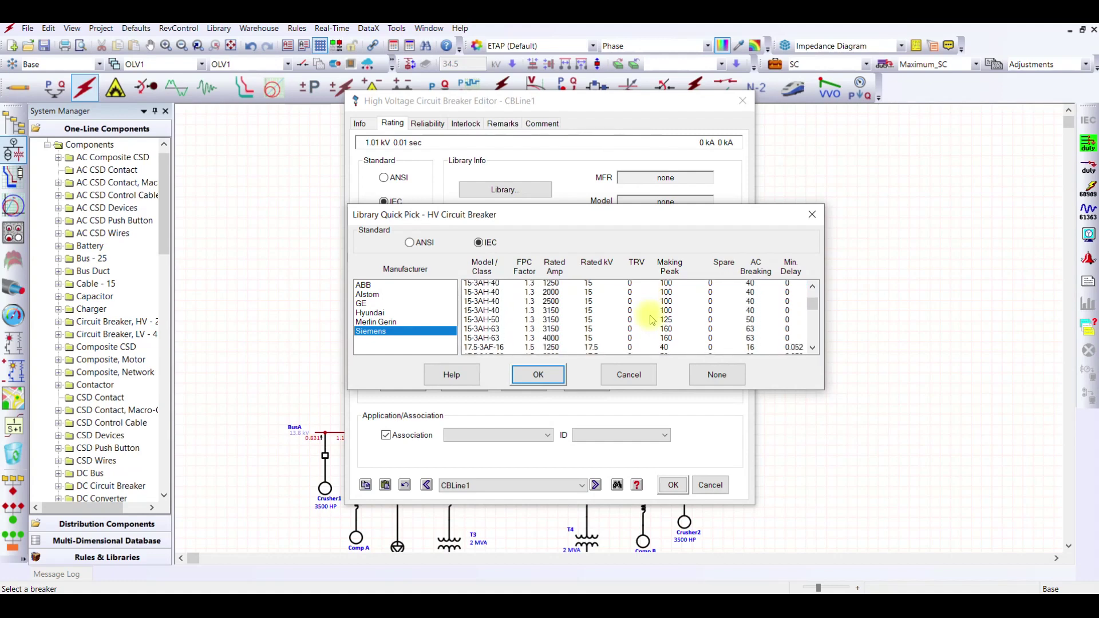
scroll(651, 319, down, 4)
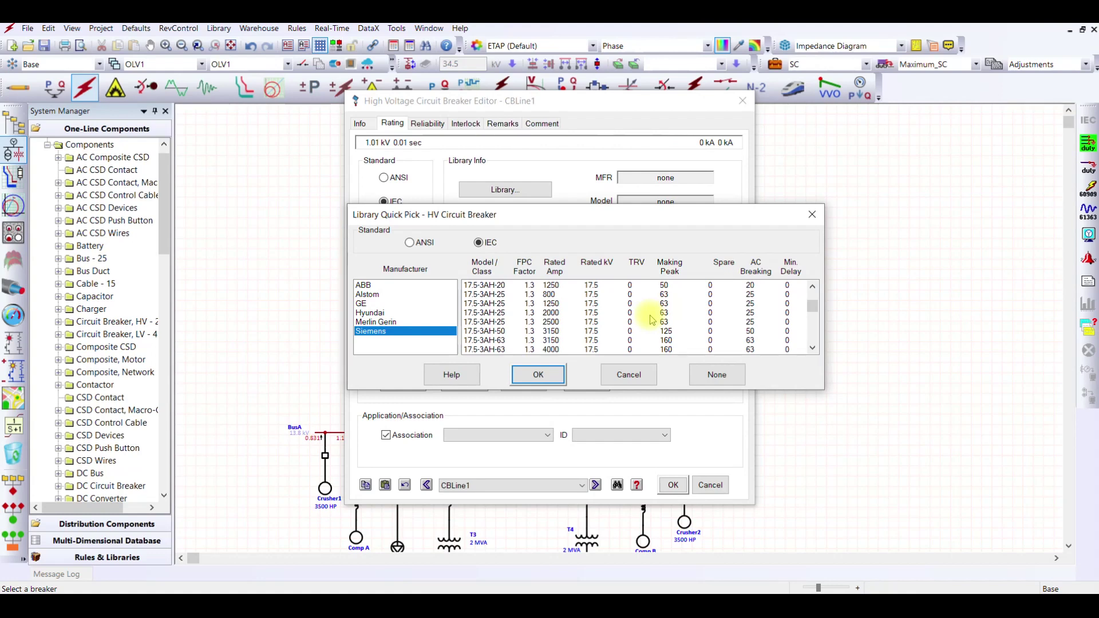
scroll(652, 319, up, 8)
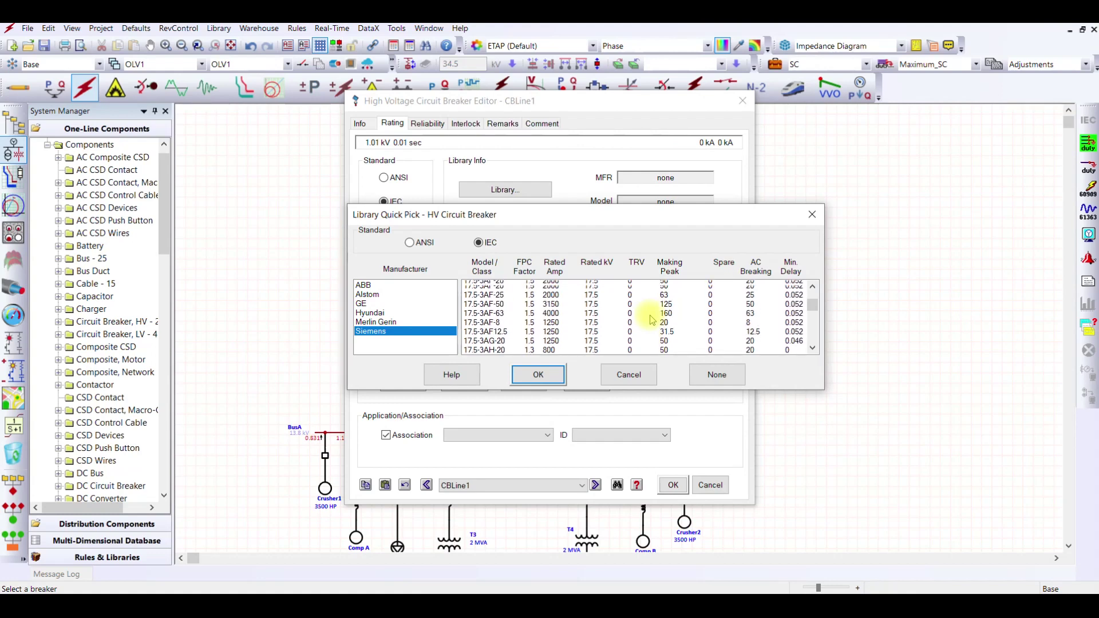
scroll(651, 319, up, 5)
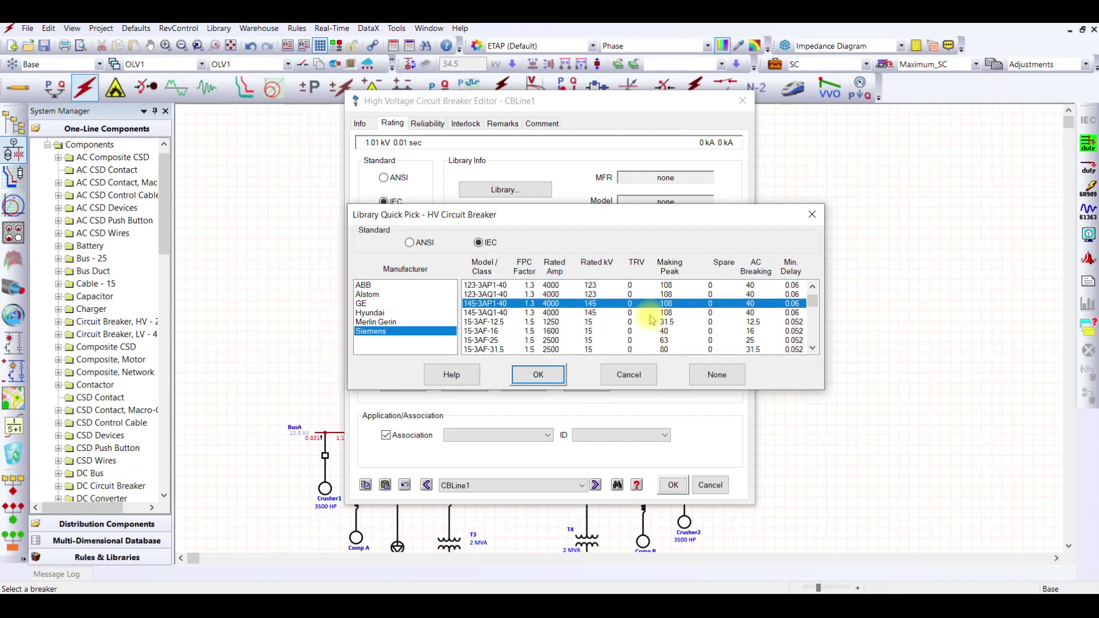
click(623, 315)
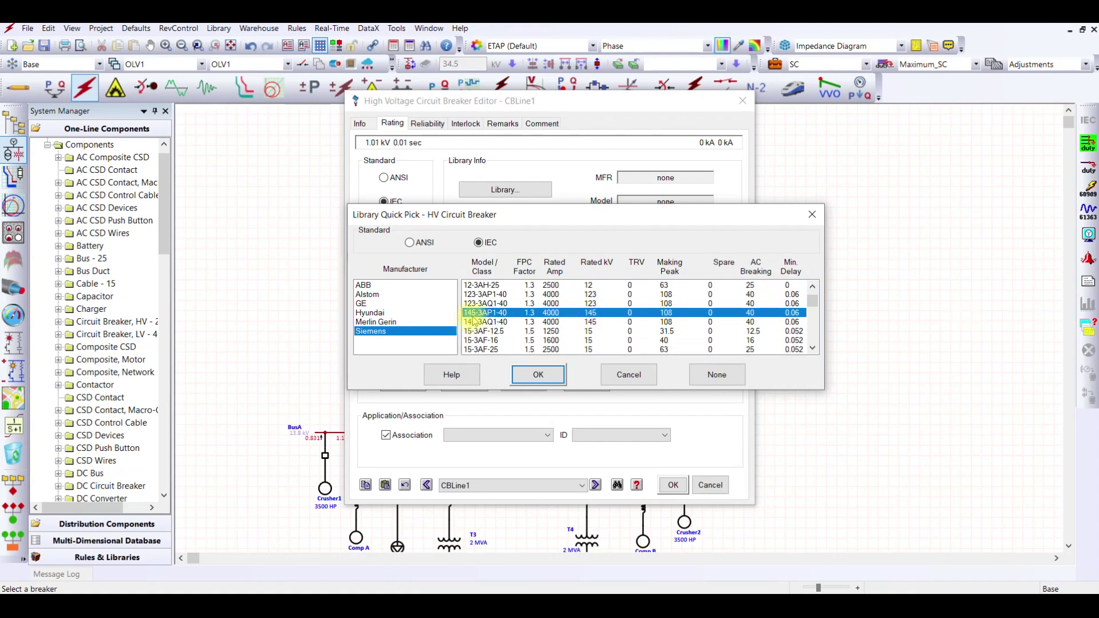
click(538, 375)
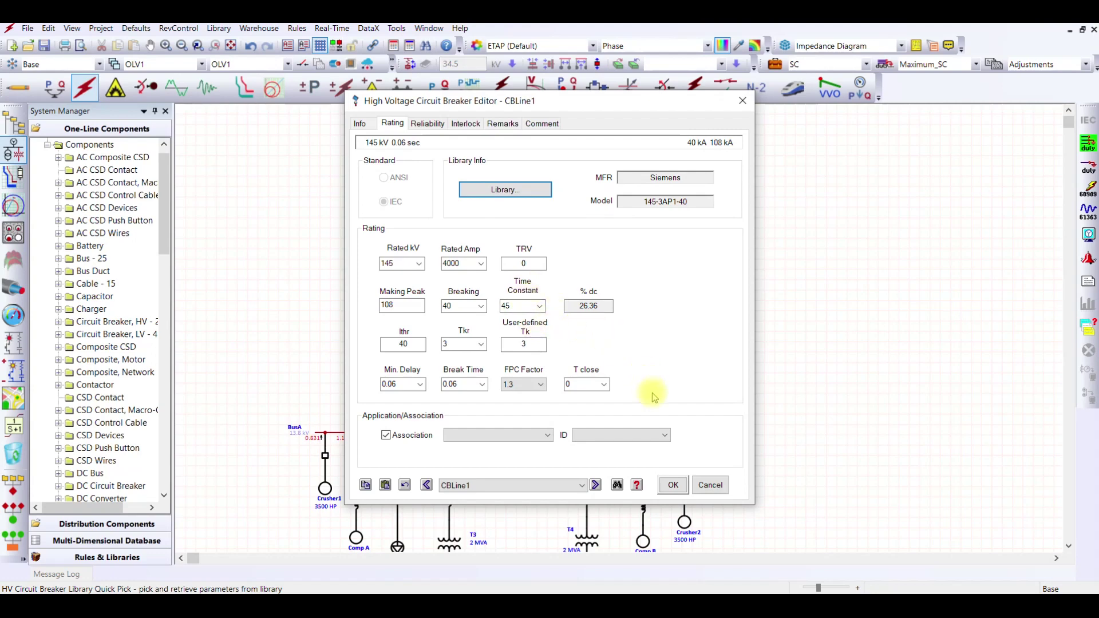
click(672, 486)
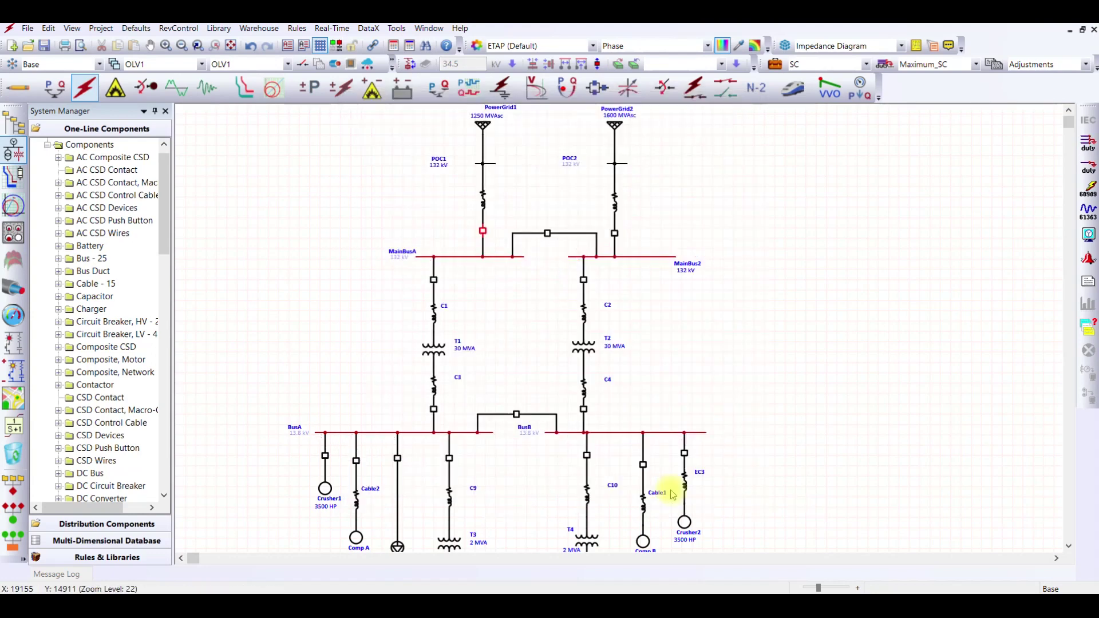
Step: Switch CBLine2 to IEC, apply the Siemens 145-3AP1-40 library model, and save the editor
double_click(614, 234)
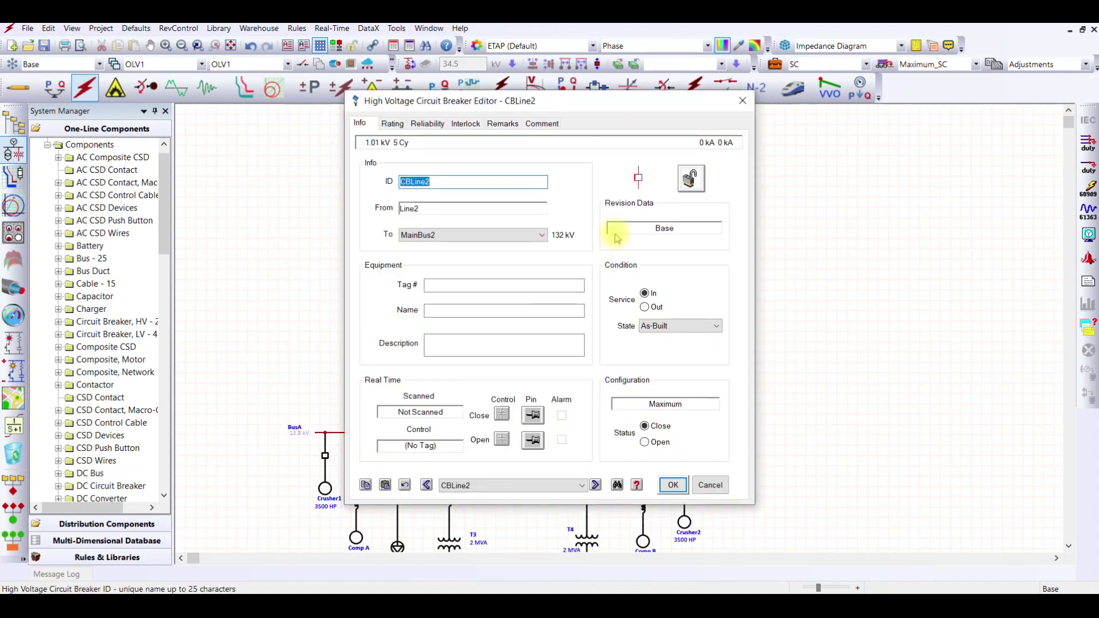
click(401, 124)
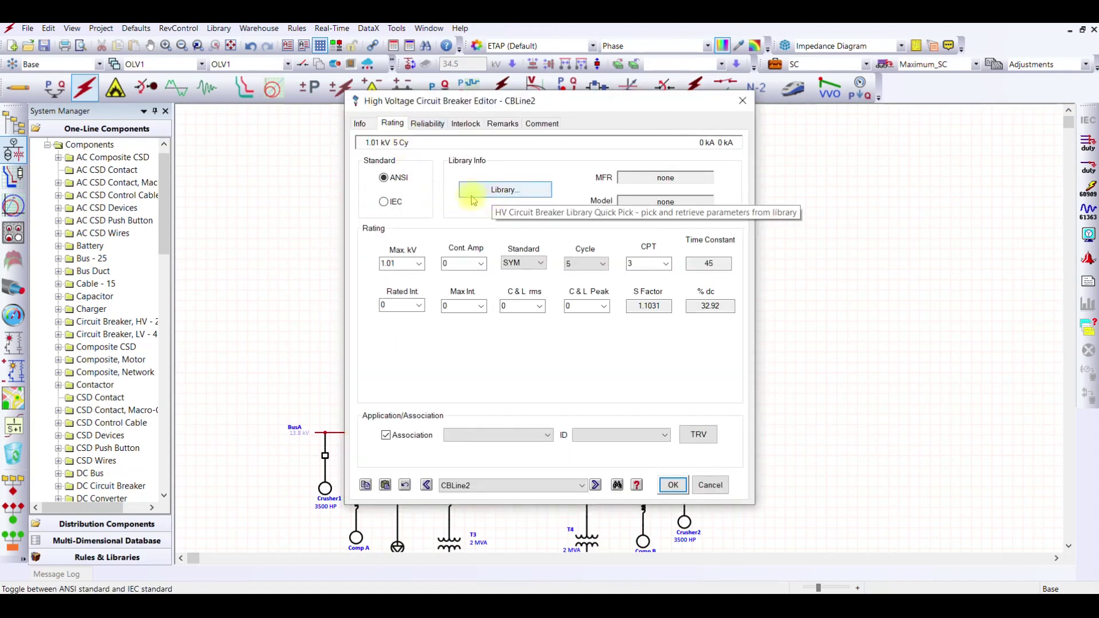
click(383, 202)
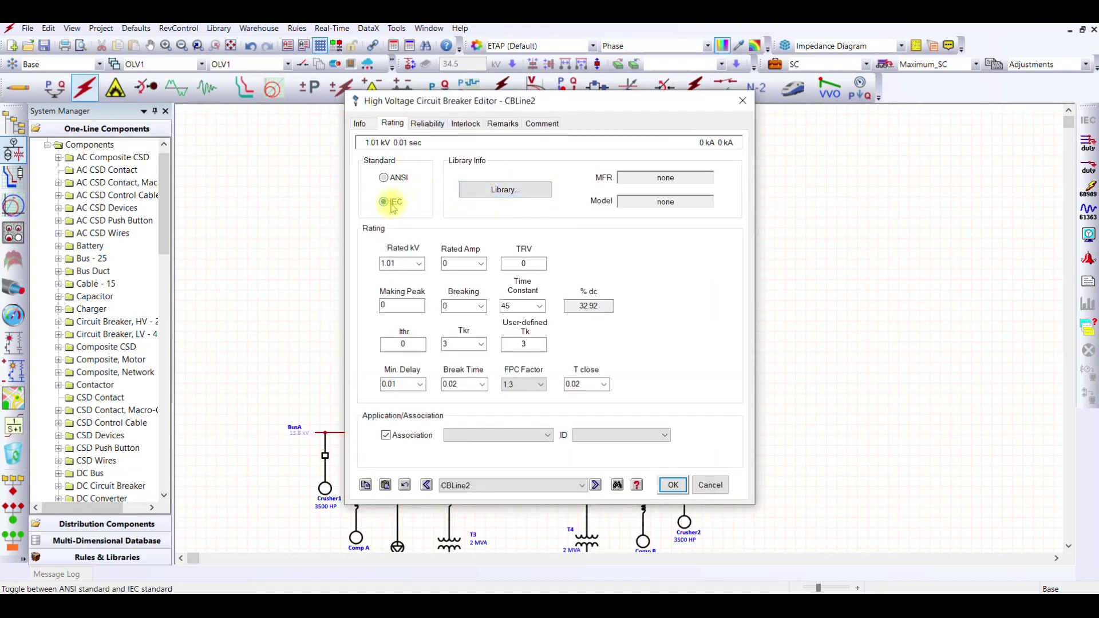
click(511, 190)
click(342, 332)
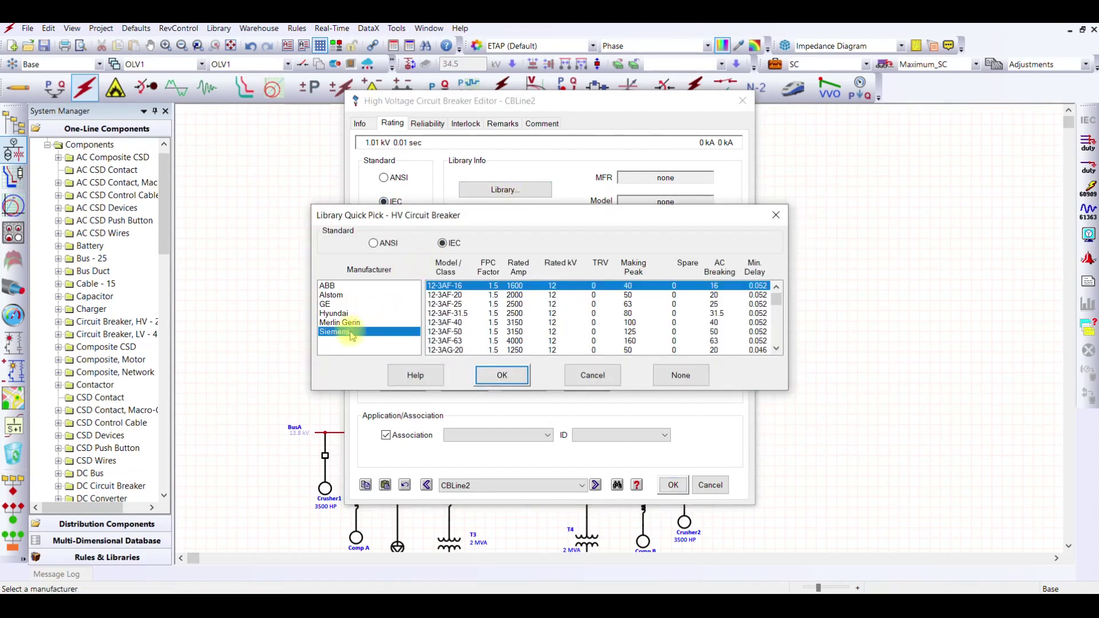
scroll(494, 328, down, 3)
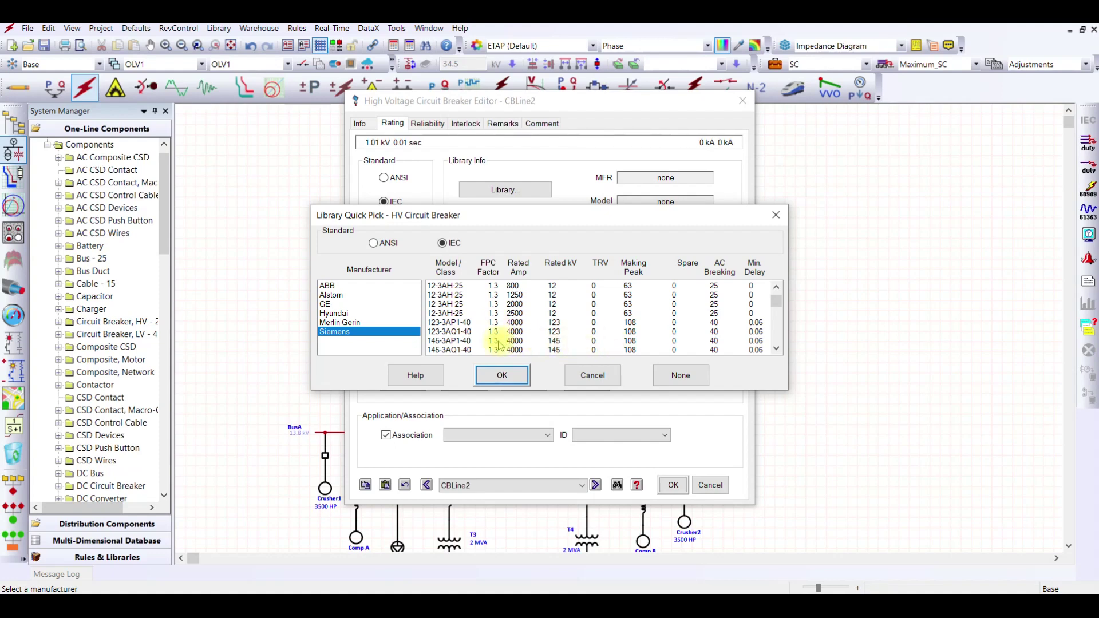
click(499, 343)
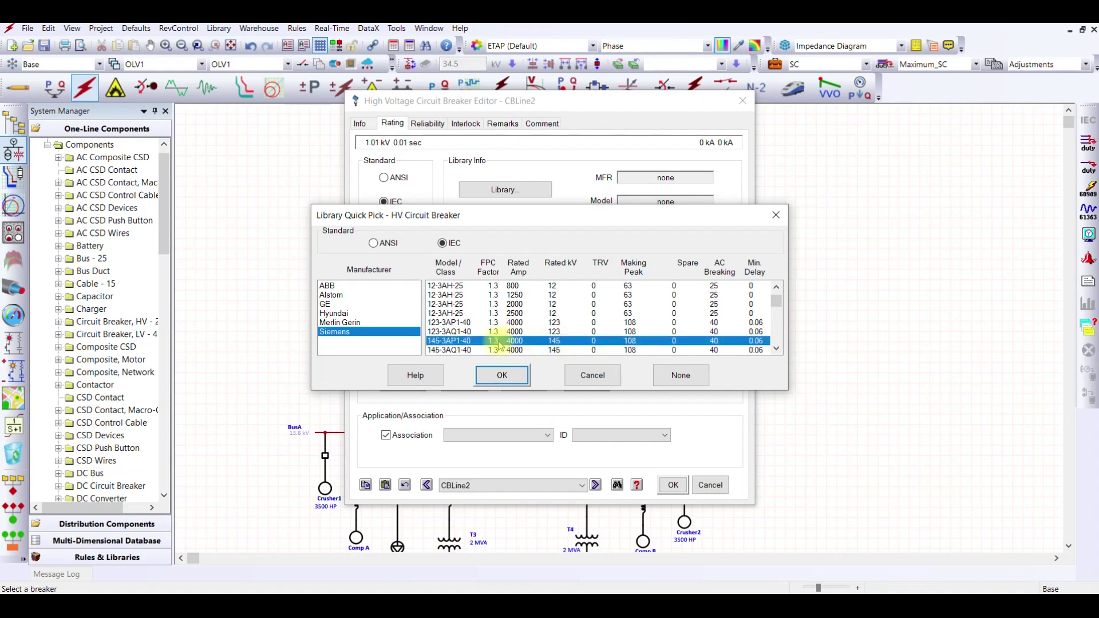
click(502, 376)
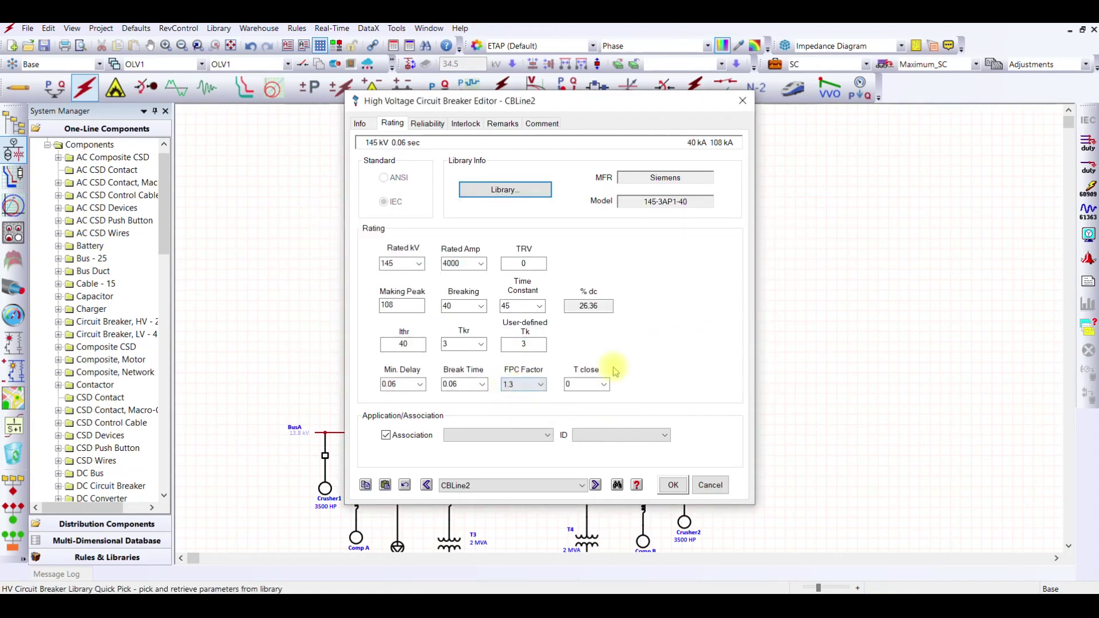
click(674, 486)
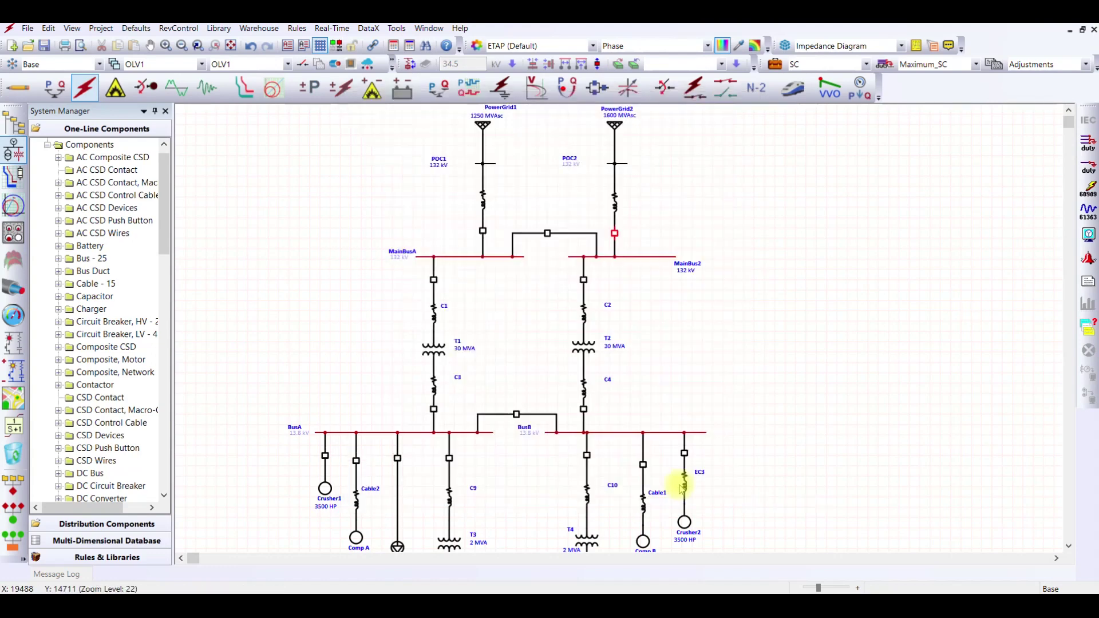
Step: Clear the selection, then set breaker TF1HVCB's rating standard to IEC
click(731, 380)
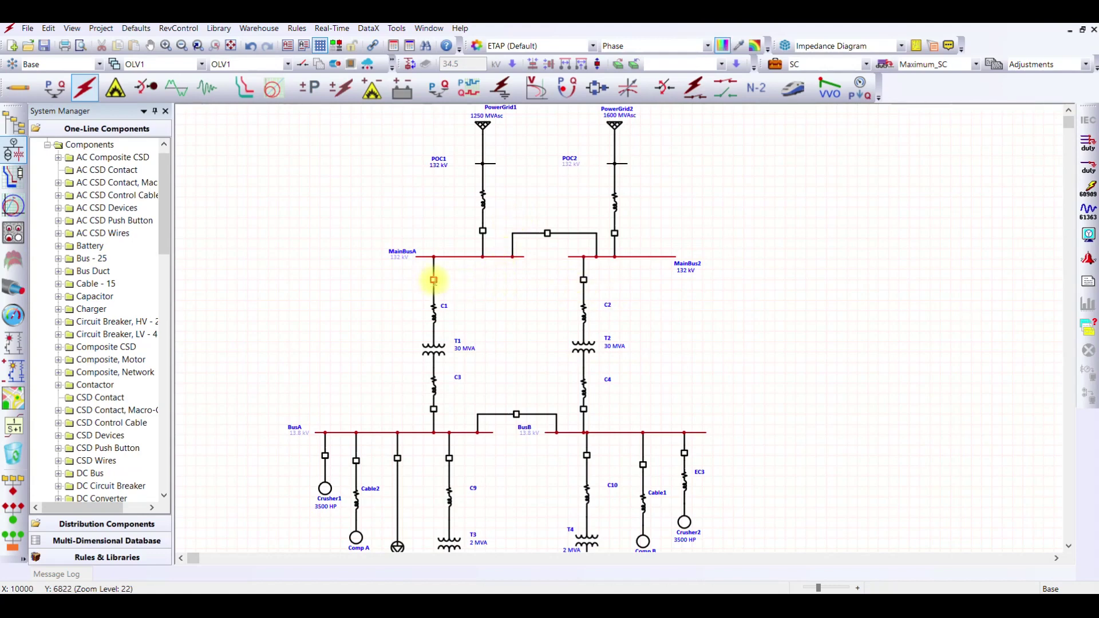
double_click(434, 280)
click(393, 124)
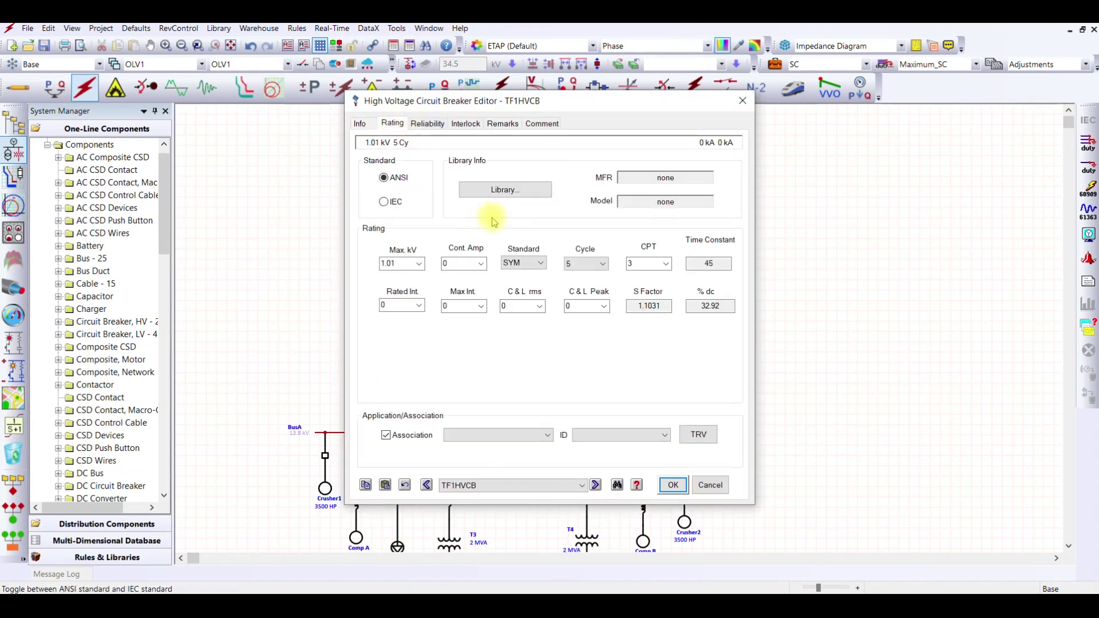
click(395, 202)
Step: Apply Siemens 145-3AP1-40 library ratings (145 kV, 4000 A, 40 kA) to TF1HVCB and save
click(490, 193)
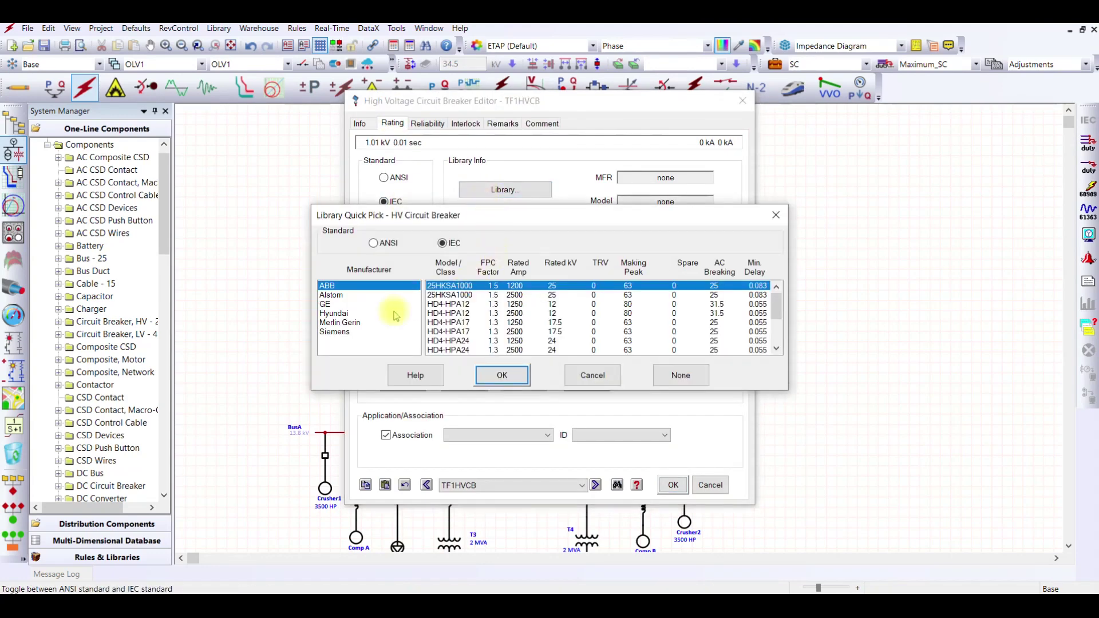
click(344, 332)
scroll(496, 323, down, 5)
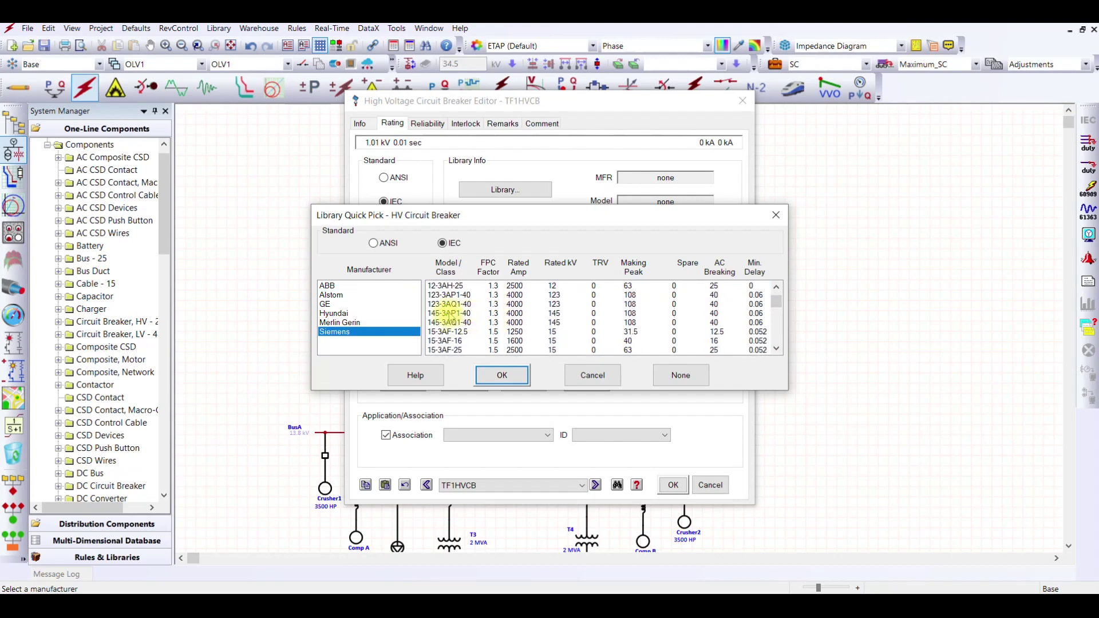
click(632, 313)
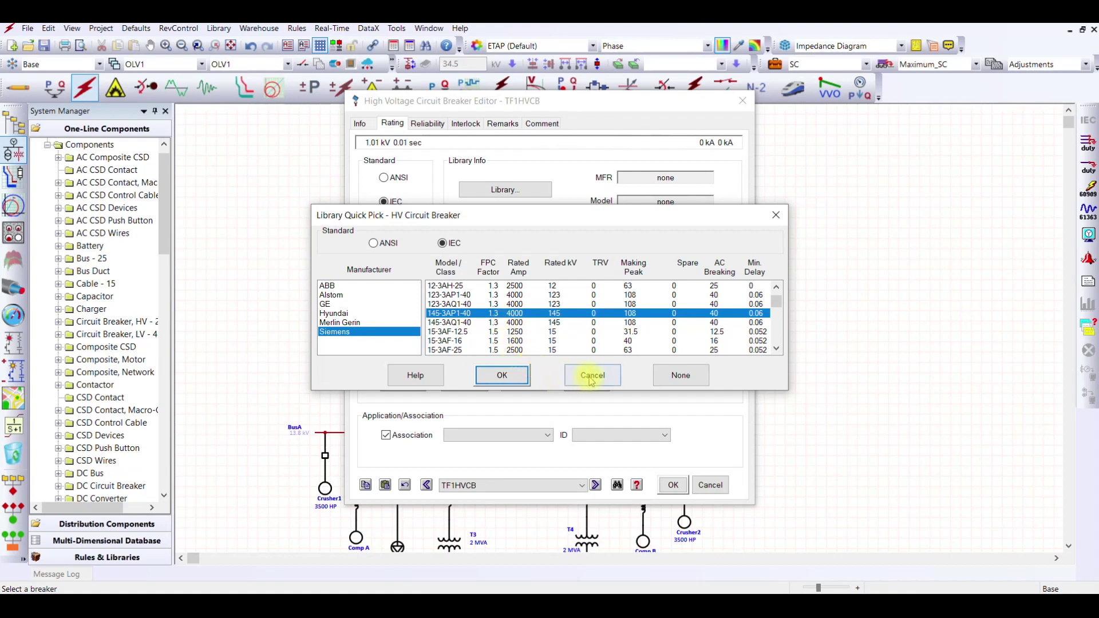
click(500, 378)
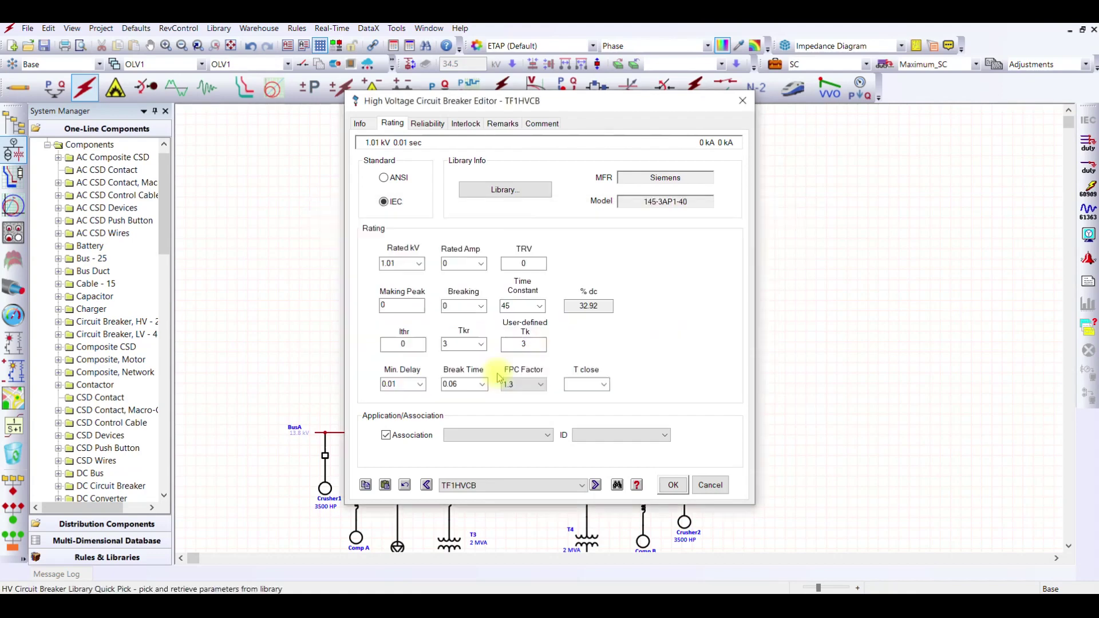
click(674, 486)
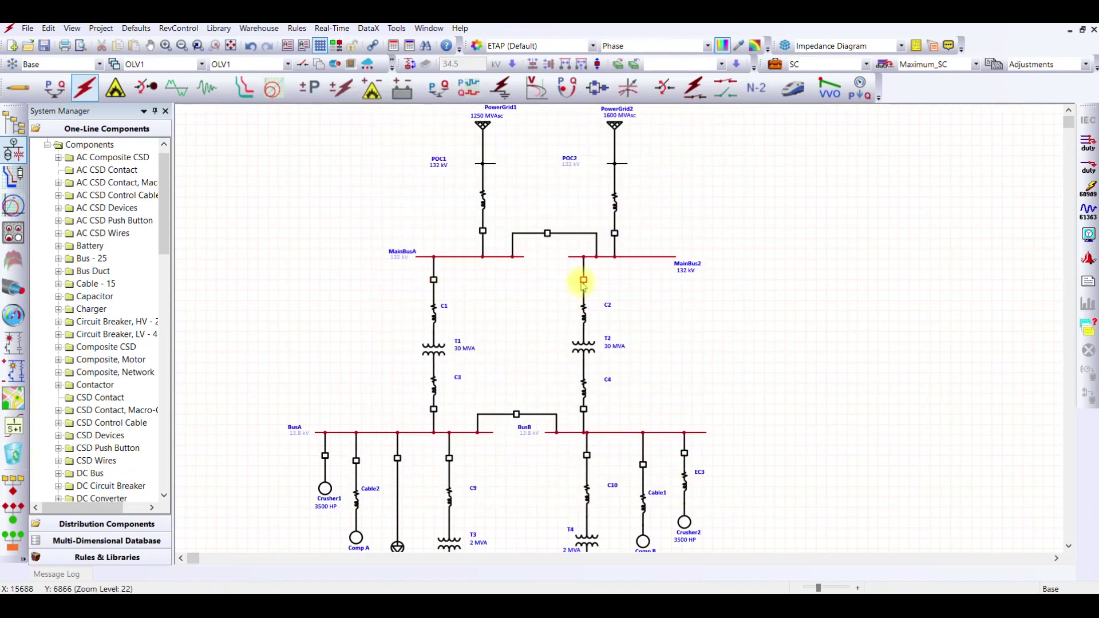
Step: Set breaker TF2HVCB's rating standard to IEC
double_click(584, 282)
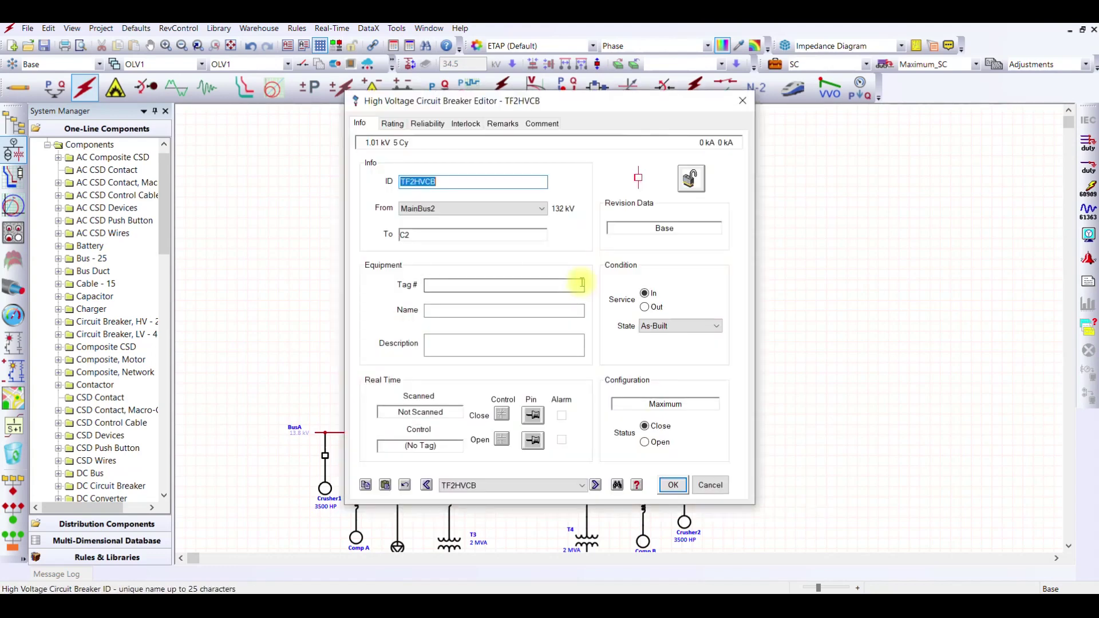
click(393, 124)
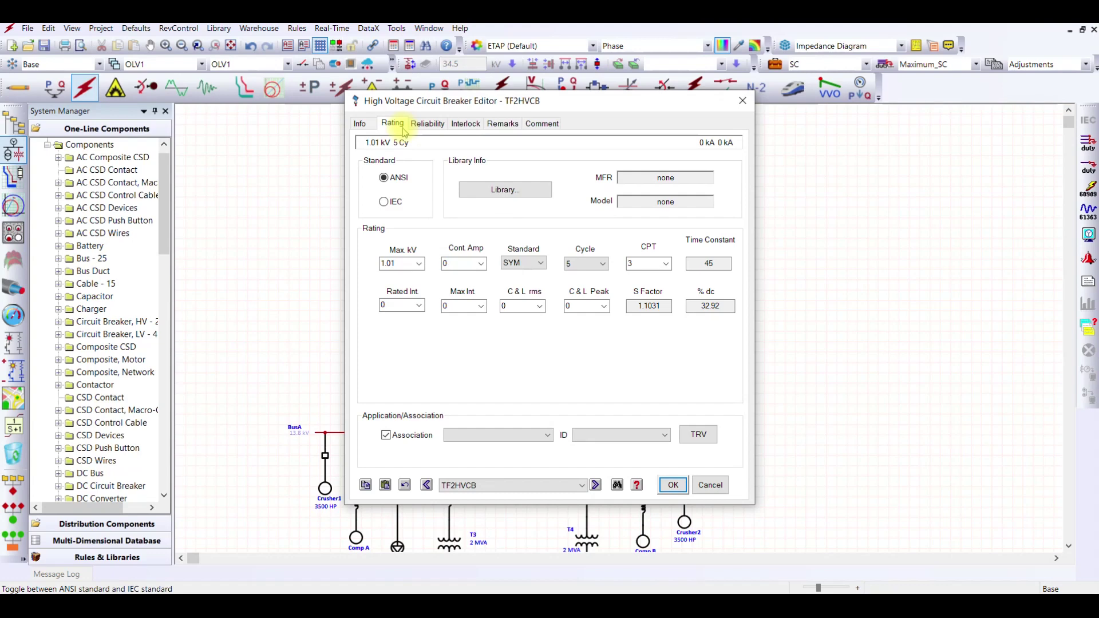
click(384, 202)
Step: Apply the Siemens 145-3AP1-40 library model to TF2HVCB and save its ratings
click(503, 190)
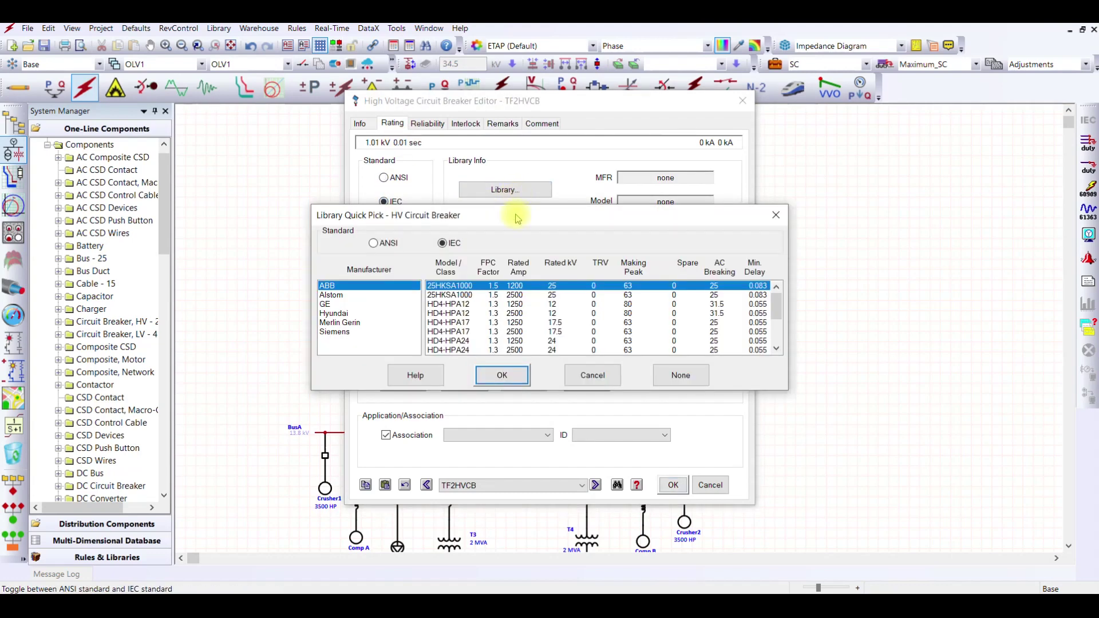
click(344, 332)
scroll(486, 322, down, 3)
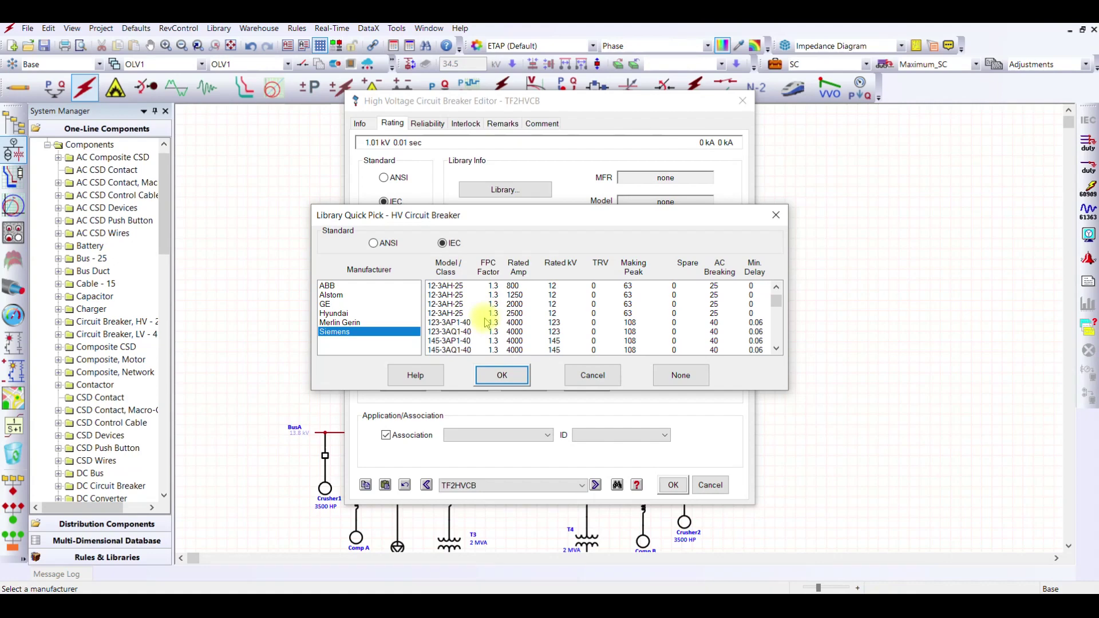
scroll(485, 323, down, 3)
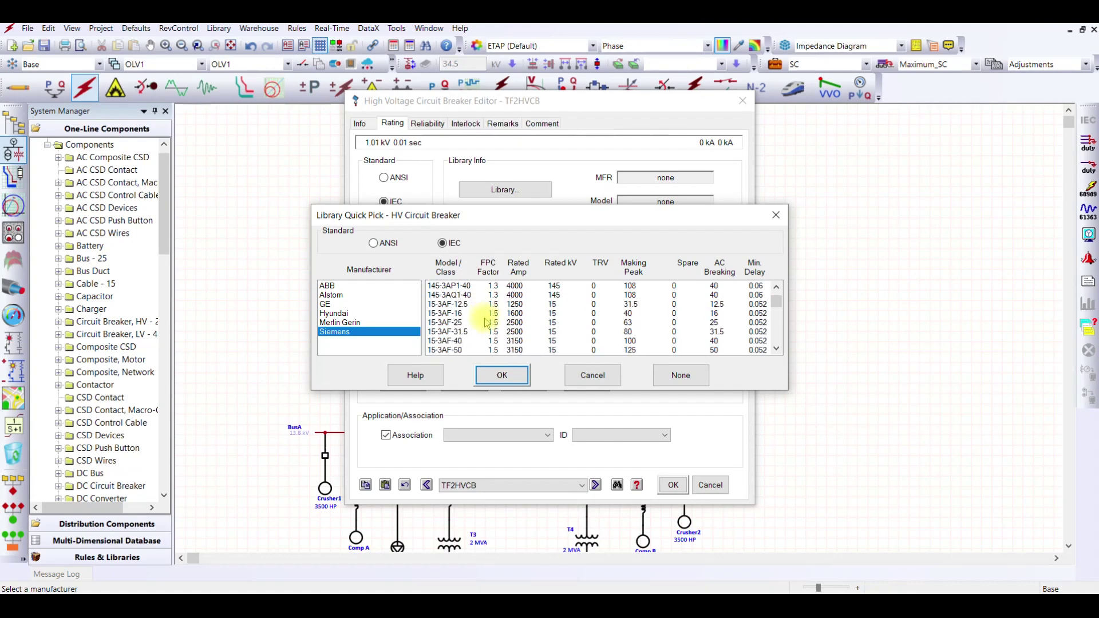
scroll(486, 322, down, 6)
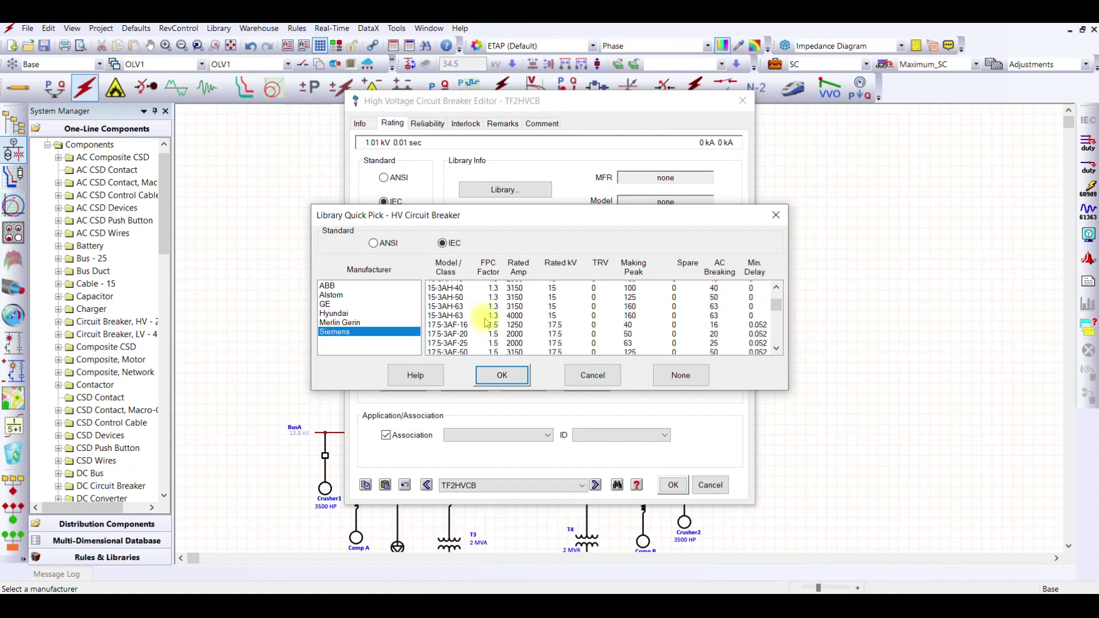
scroll(486, 322, down, 3)
scroll(485, 322, up, 5)
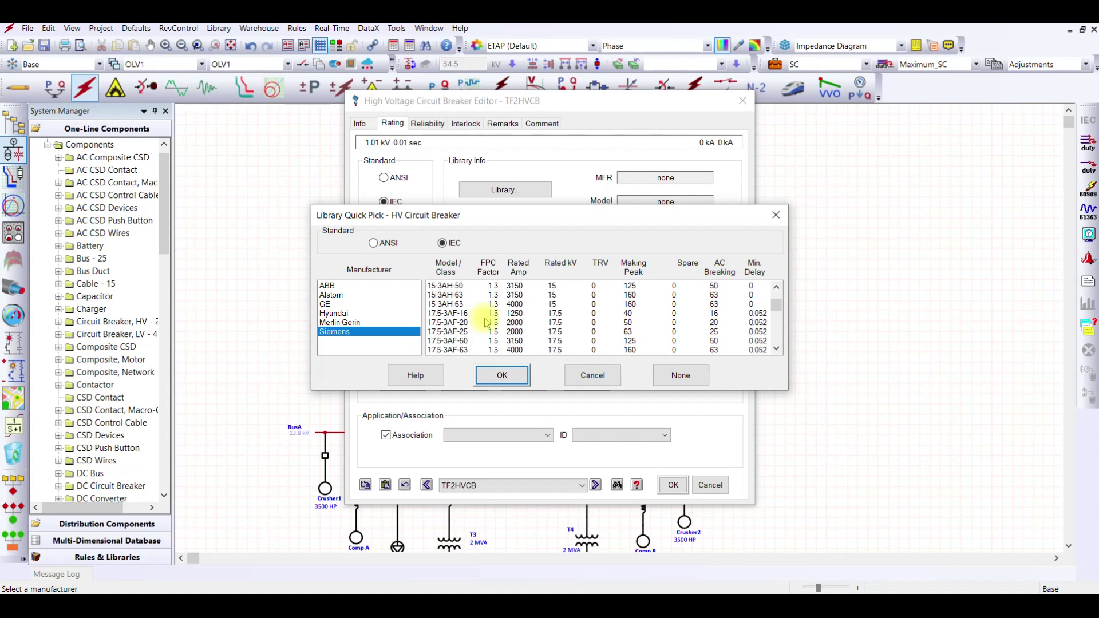
scroll(485, 322, up, 5)
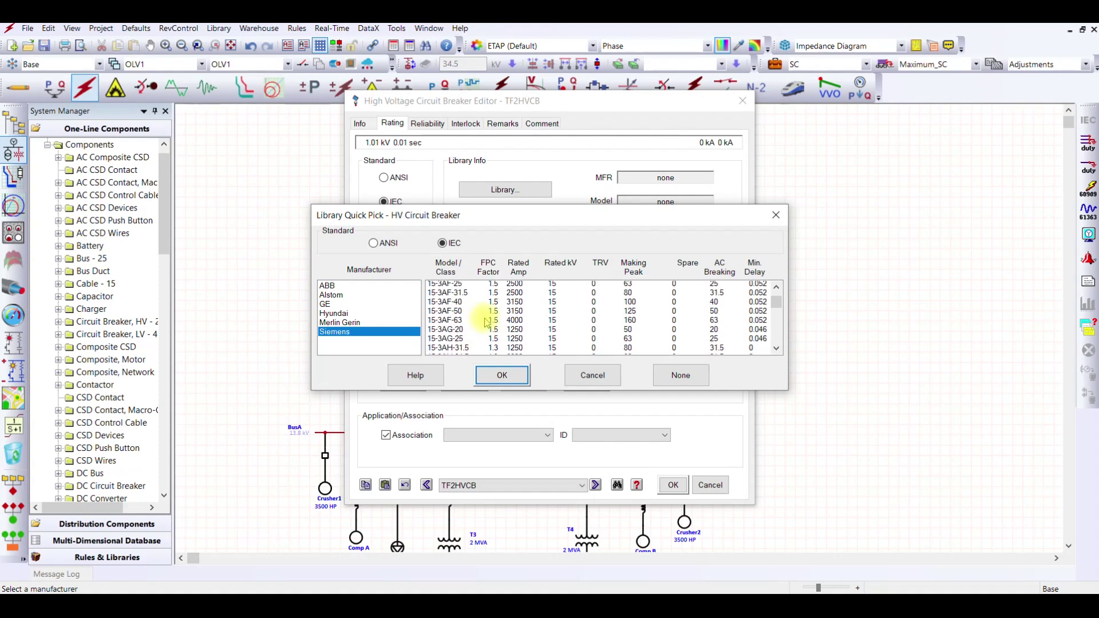
scroll(485, 323, down, 1)
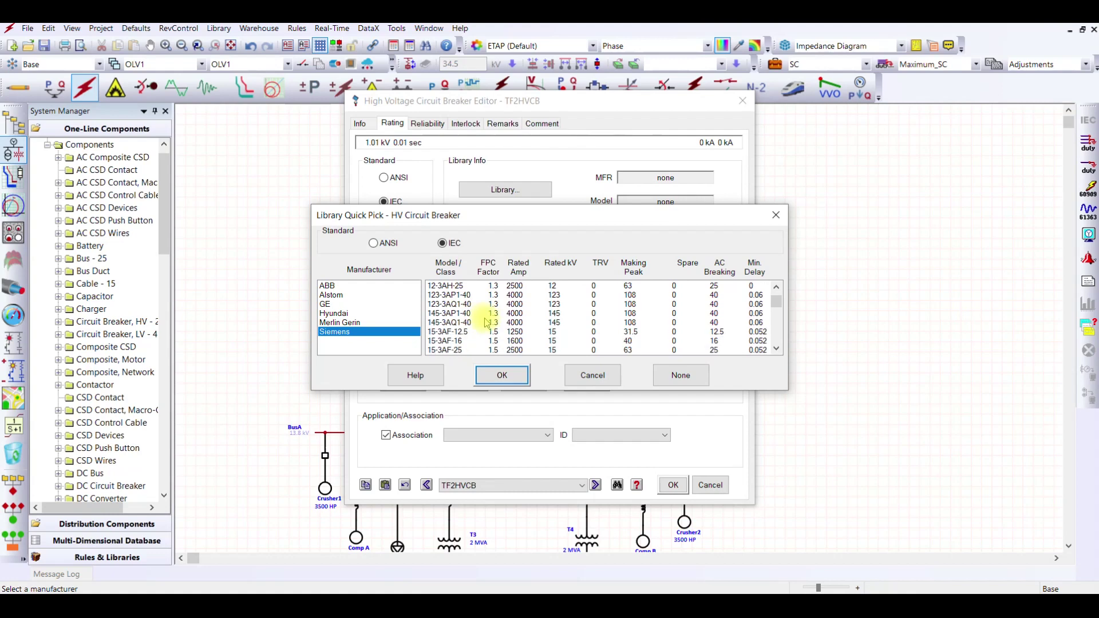
click(480, 314)
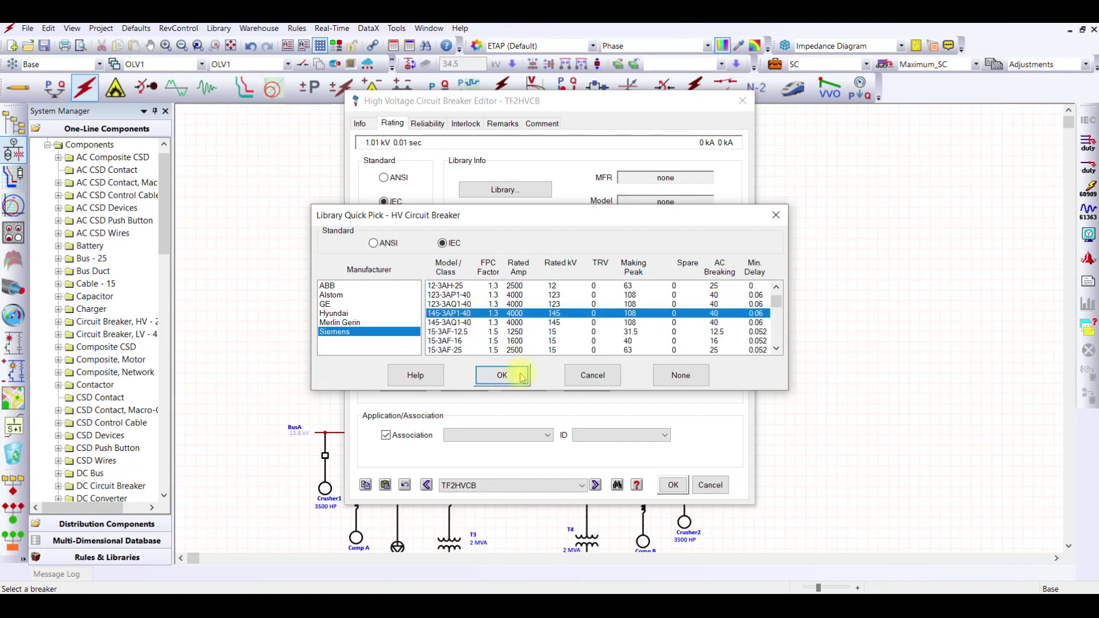
click(502, 375)
click(675, 487)
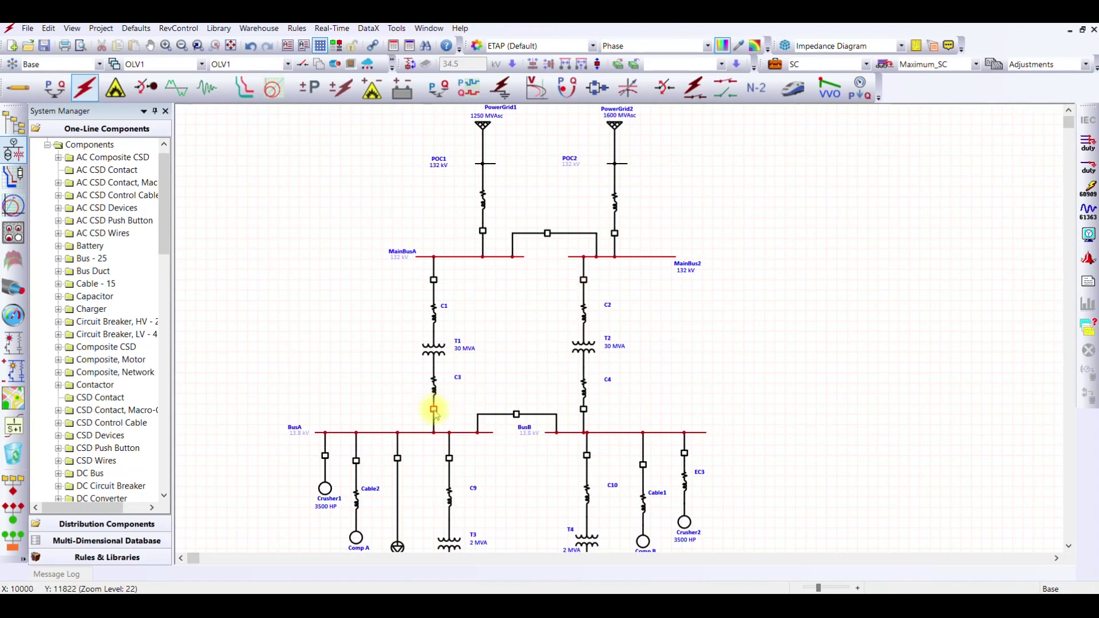
double_click(434, 410)
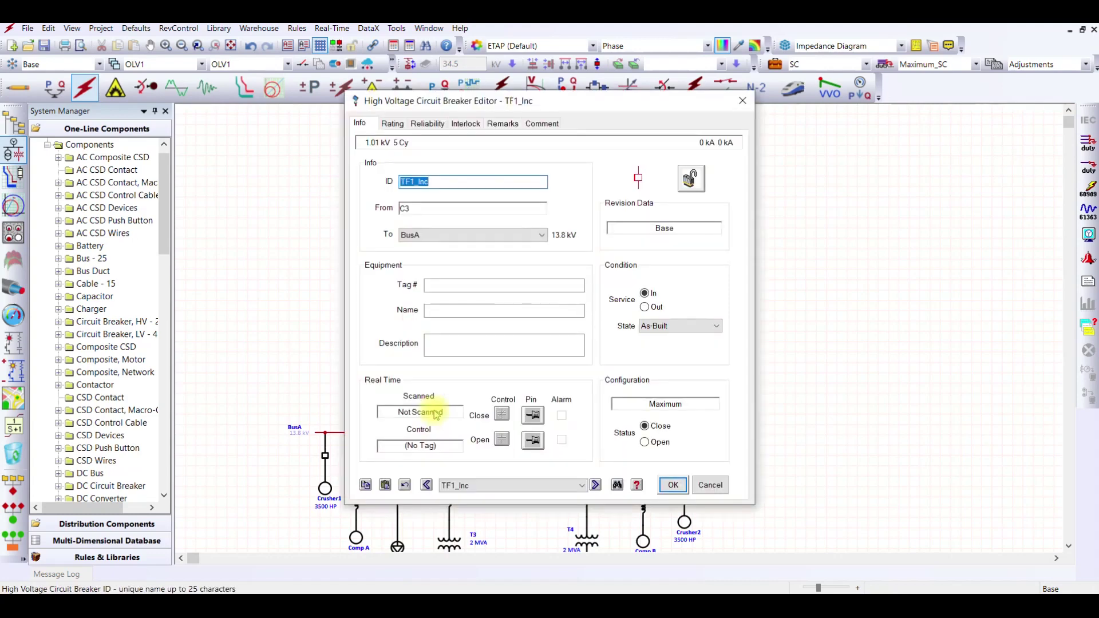
Step: Bring up the breaker library for TF1_Inc's ratings and browse the listed models
click(393, 124)
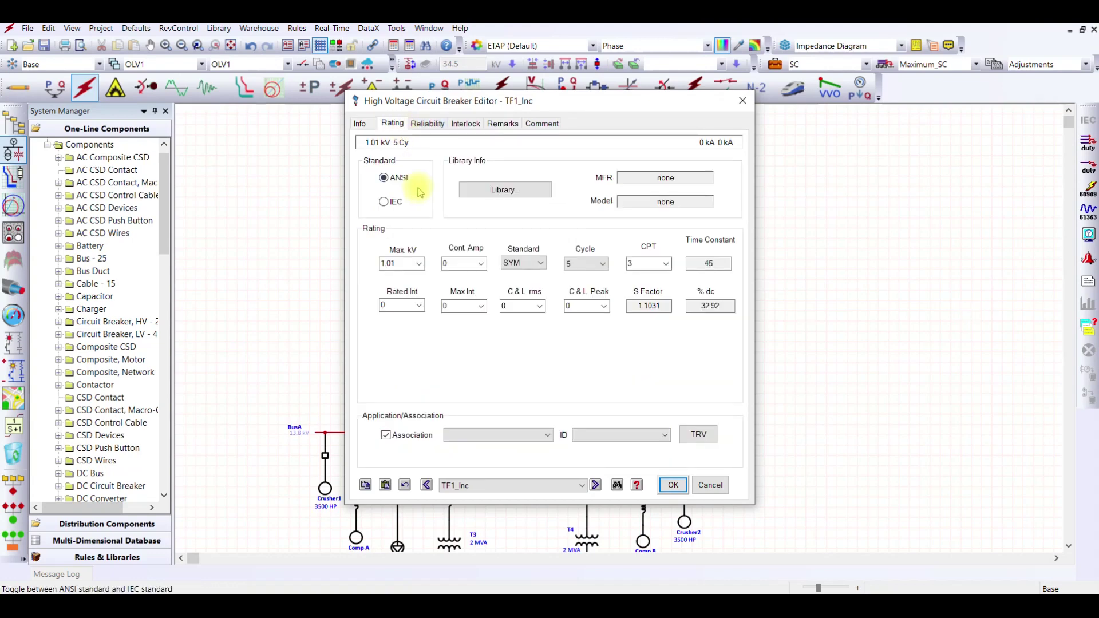
click(512, 190)
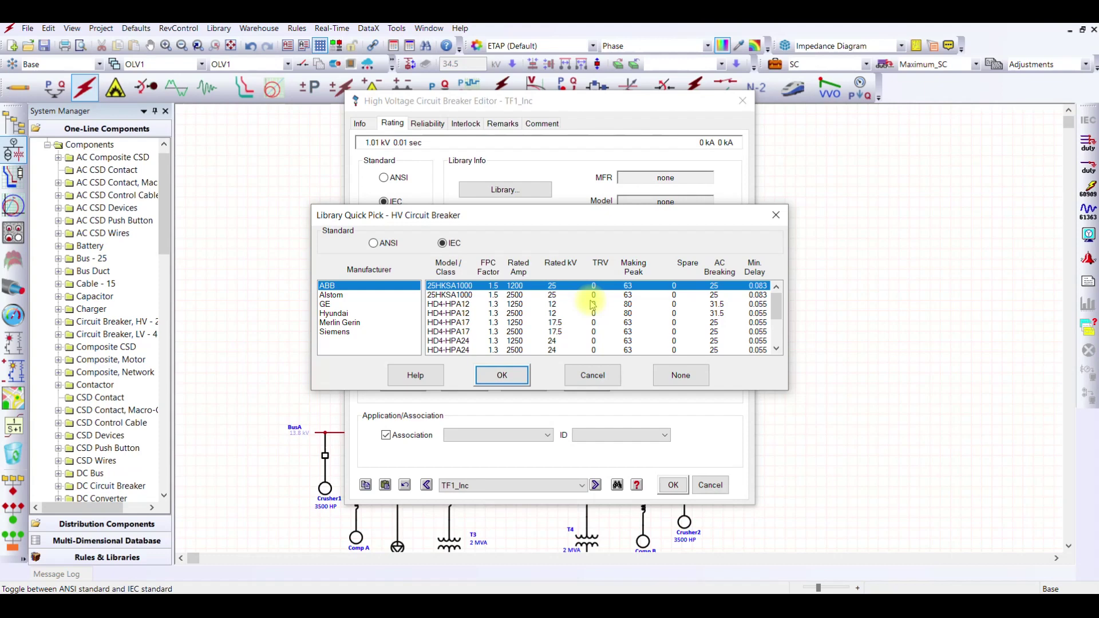
scroll(593, 305, down, 3)
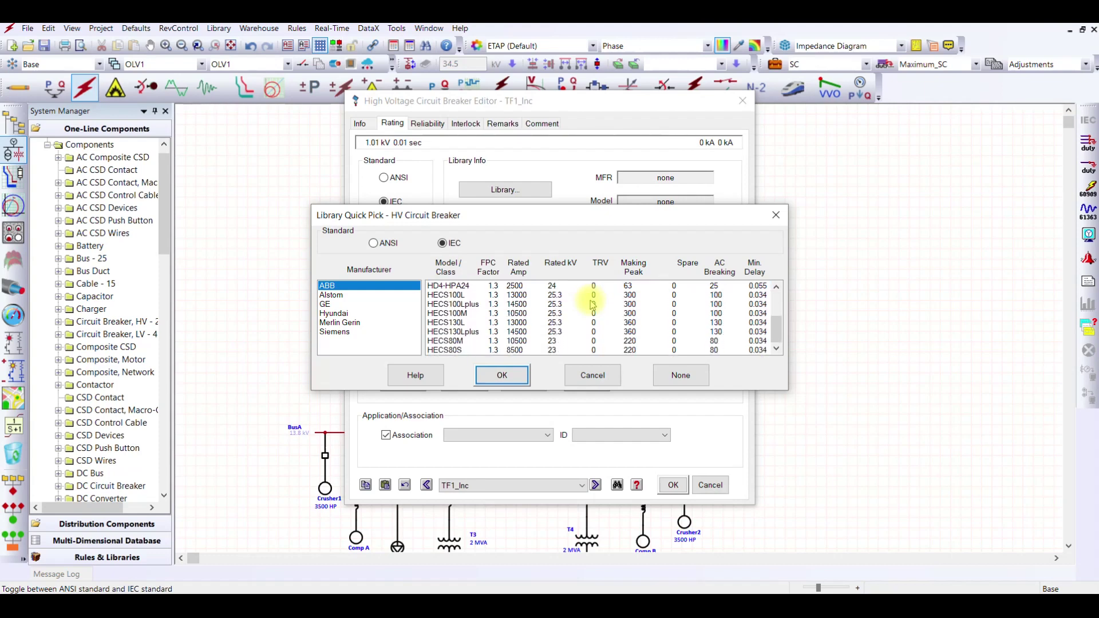
scroll(594, 305, up, 3)
scroll(593, 306, down, 2)
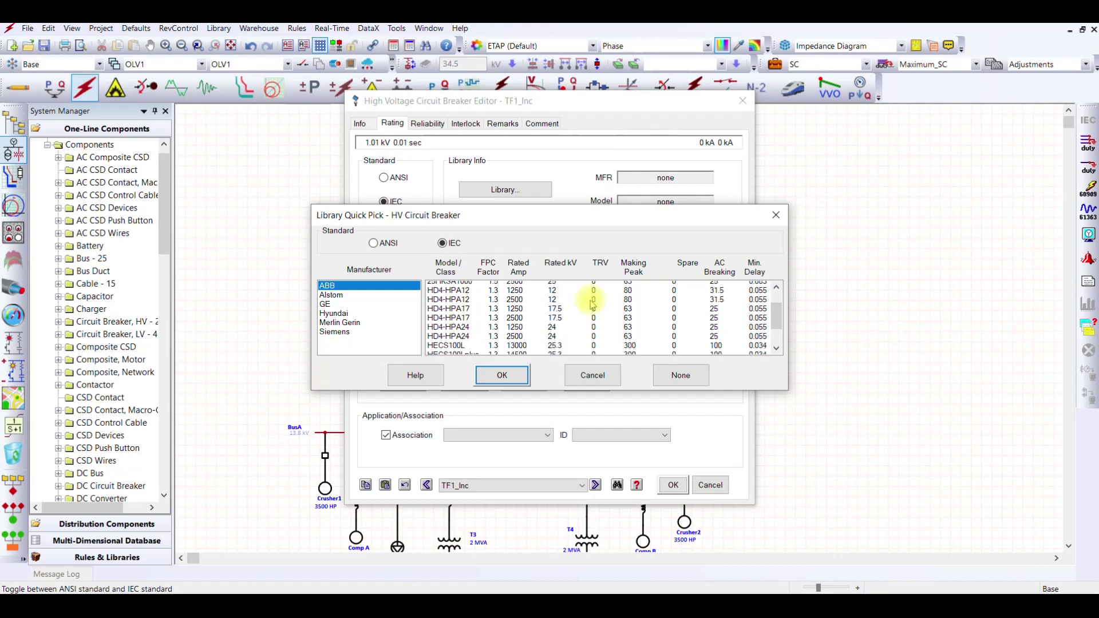
scroll(593, 306, up, 2)
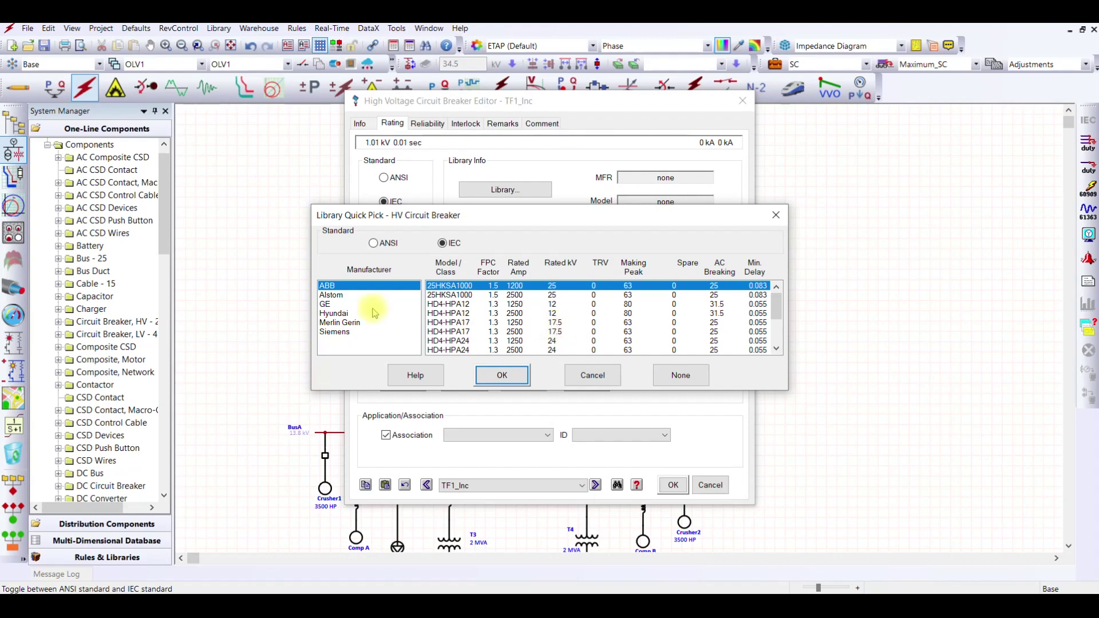
Step: Apply the Alstom HWX 3150 A model (15 kV, 50 kA) to TF1_Inc and save
click(345, 295)
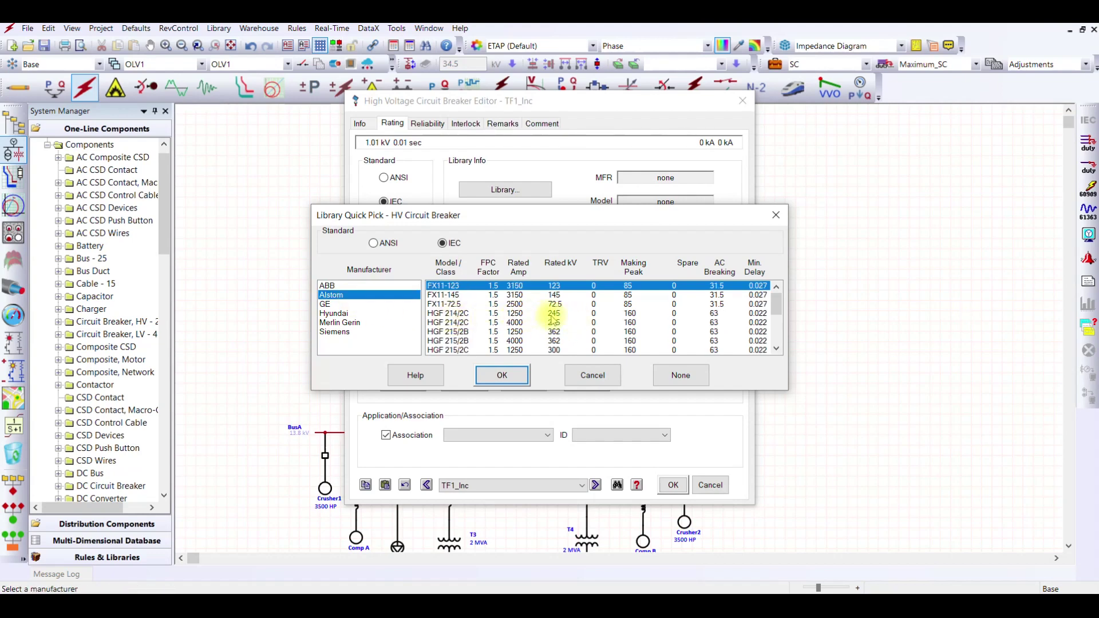
scroll(556, 318, down, 1)
scroll(556, 321, down, 3)
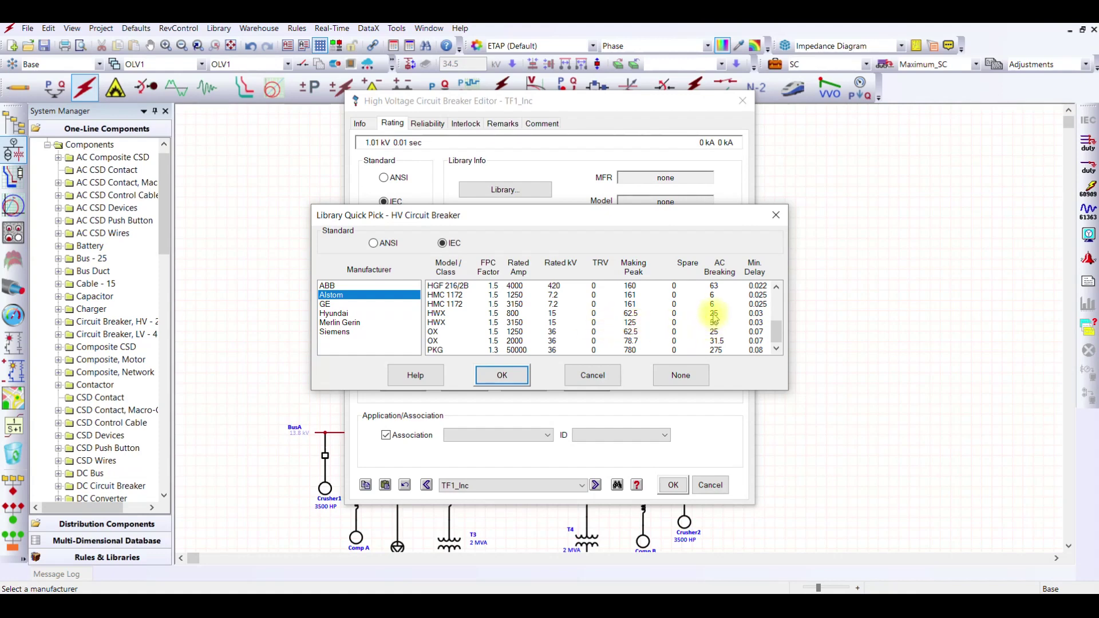
click(632, 324)
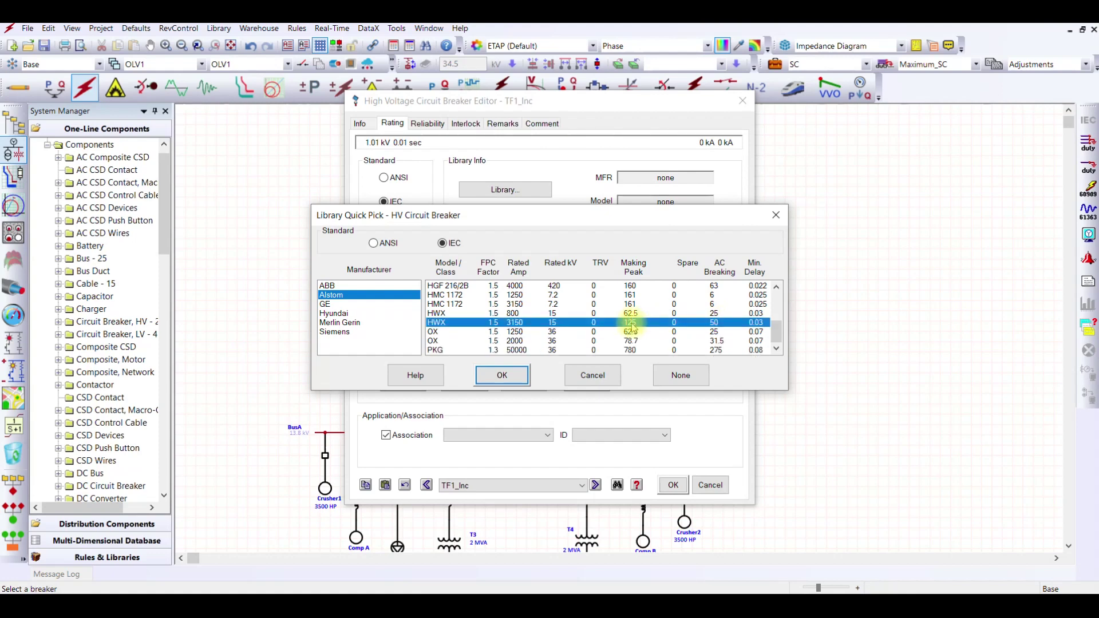
click(517, 377)
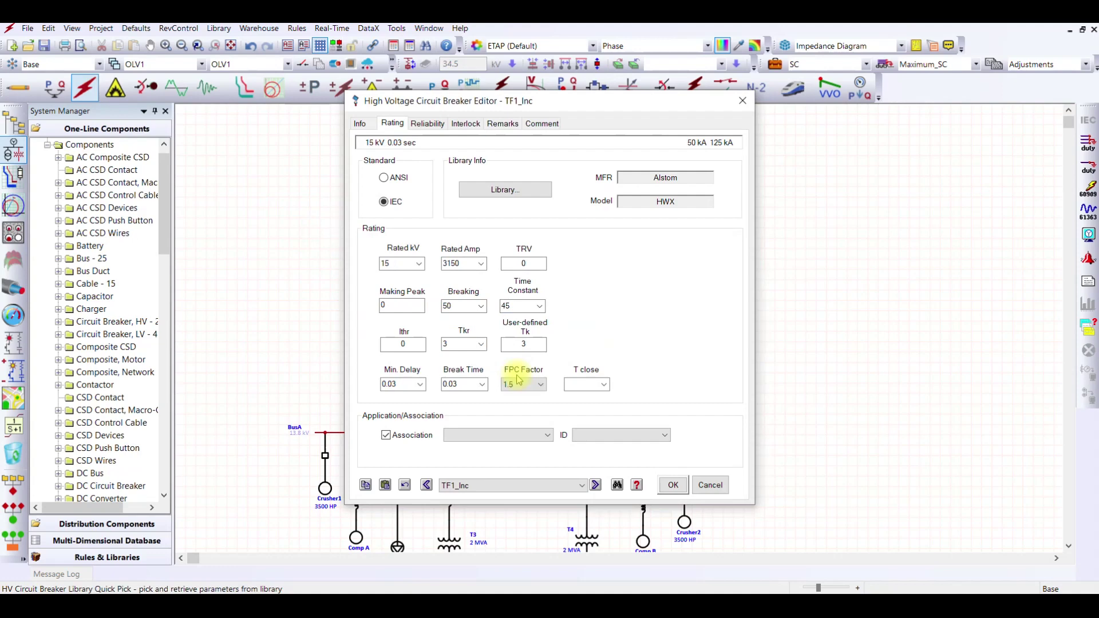
click(673, 485)
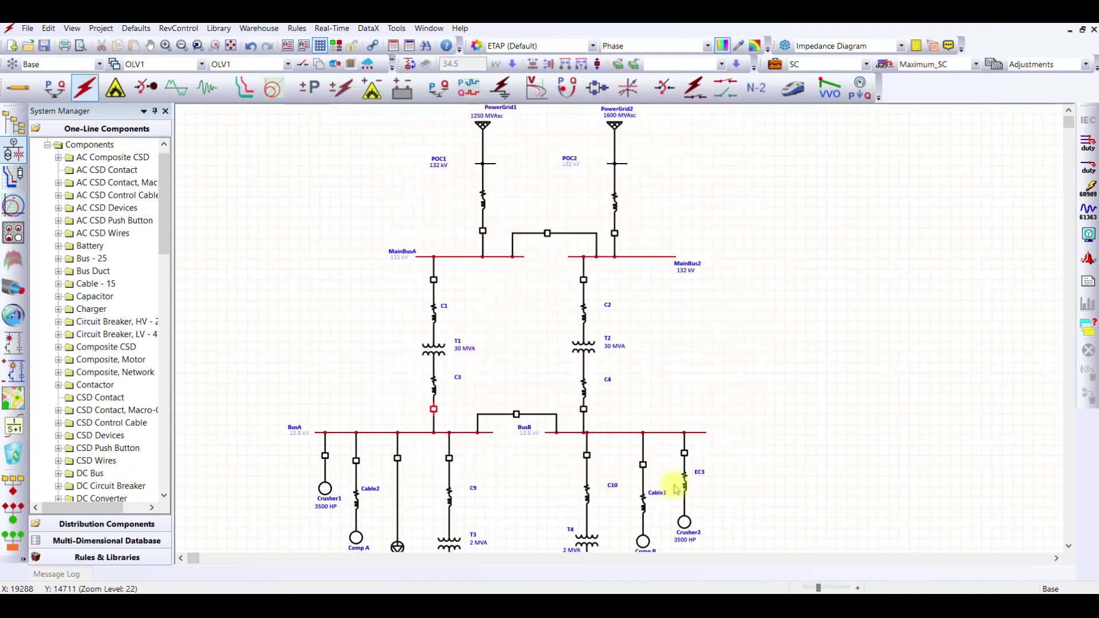
Step: Reopen TF1_Inc to verify its HWX ratings, then select breaker TF2_Inc
double_click(434, 413)
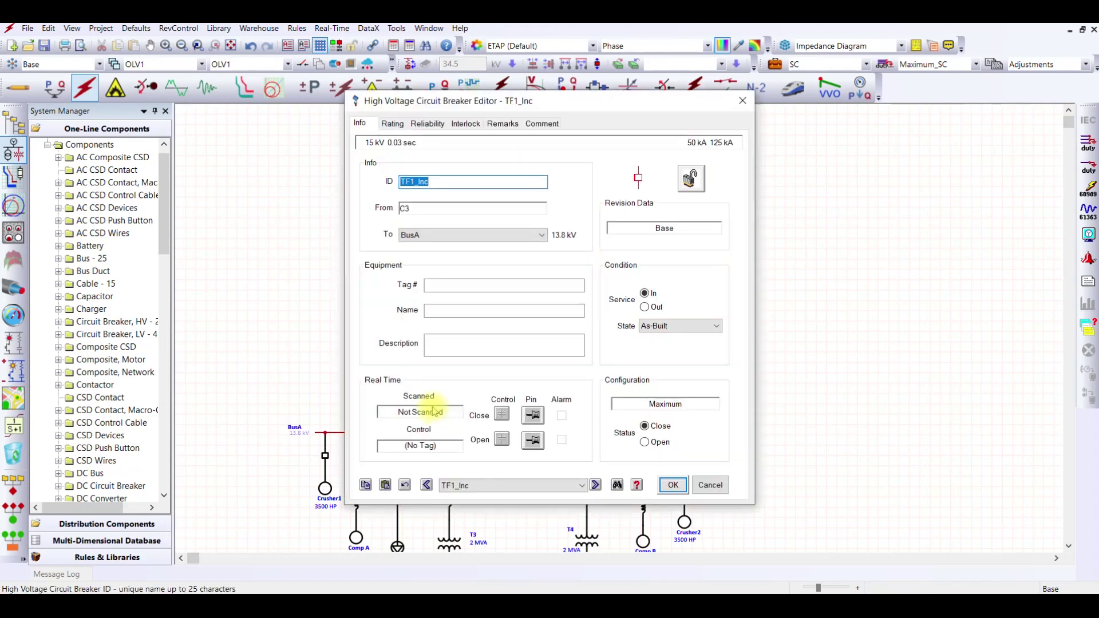
click(393, 124)
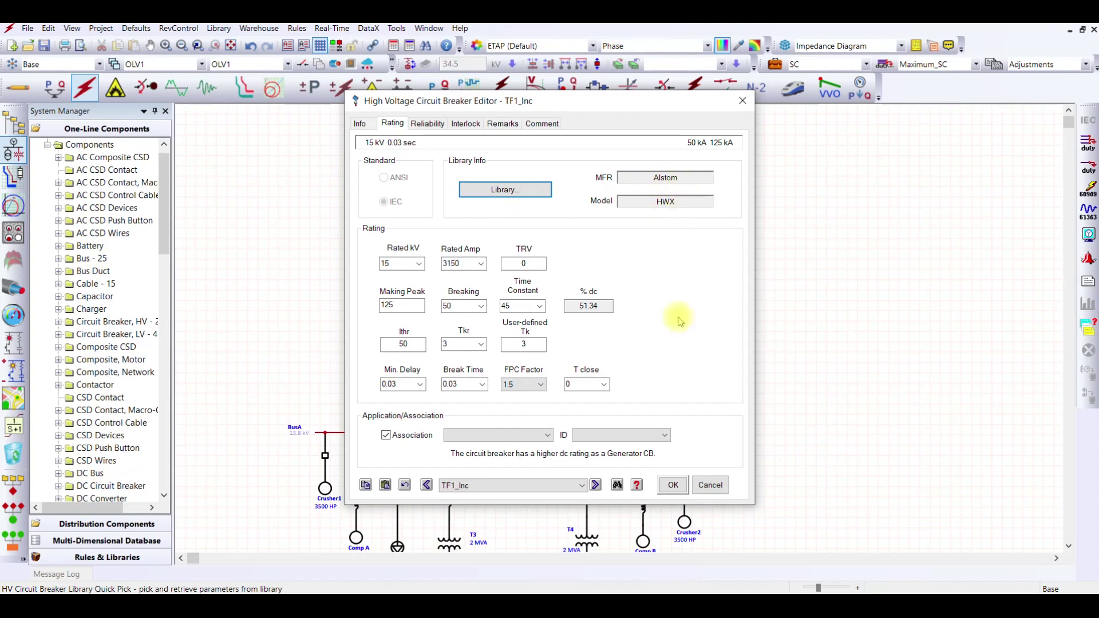
click(674, 486)
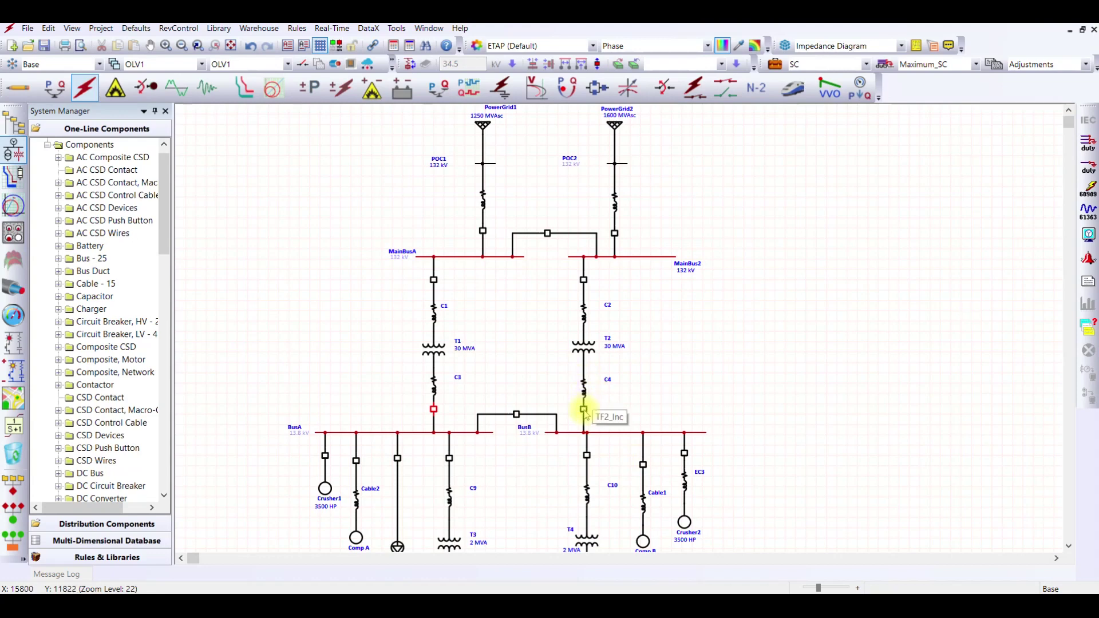
click(584, 410)
Step: Set breaker TF2_Inc's rating standard to IEC
double_click(584, 410)
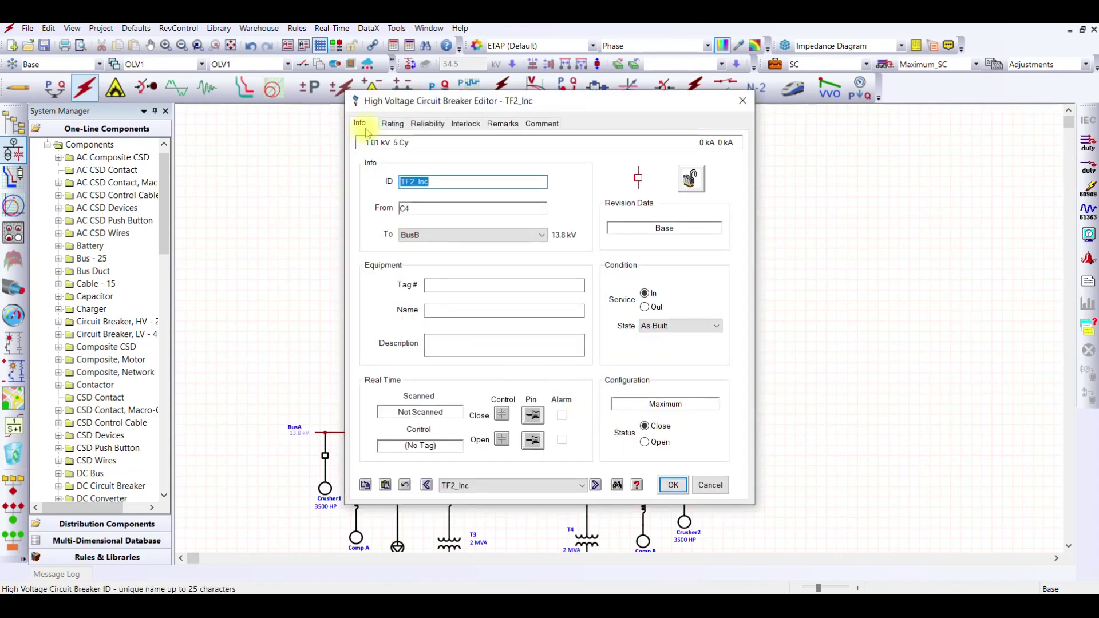
click(428, 128)
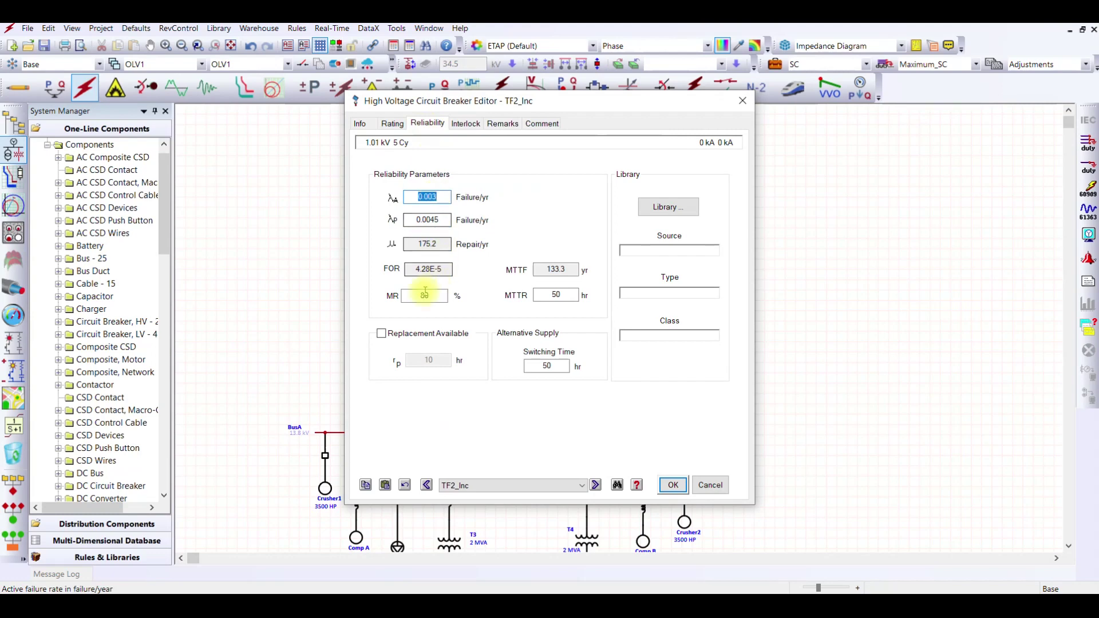
click(402, 124)
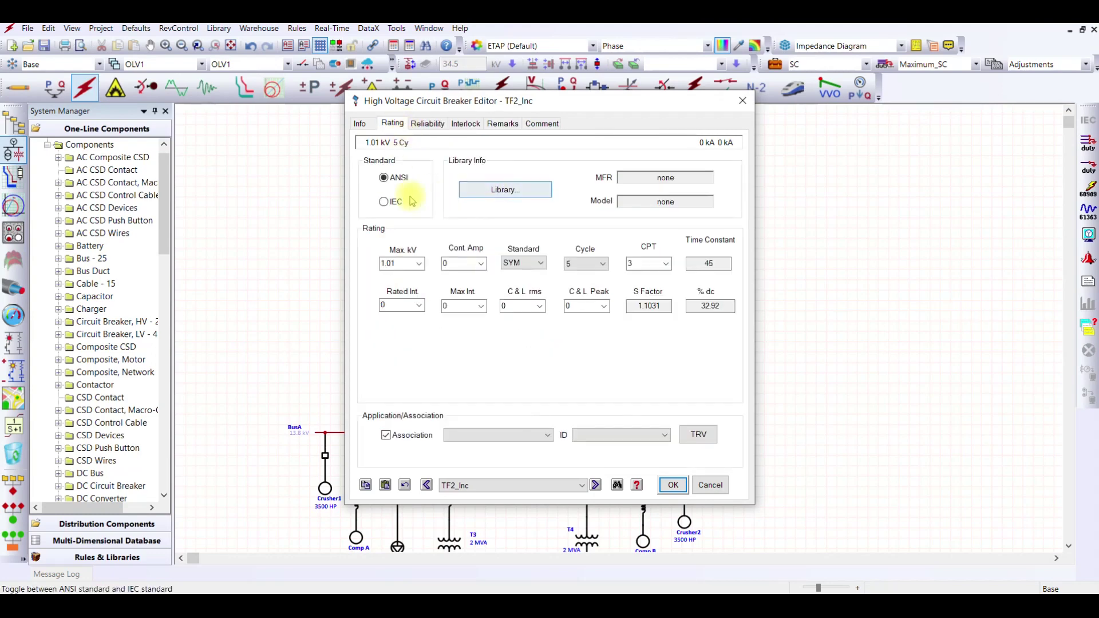
click(385, 201)
Step: Apply the Alstom HWX 3150 A, 15 kV library model to TF2_Inc and save
click(502, 189)
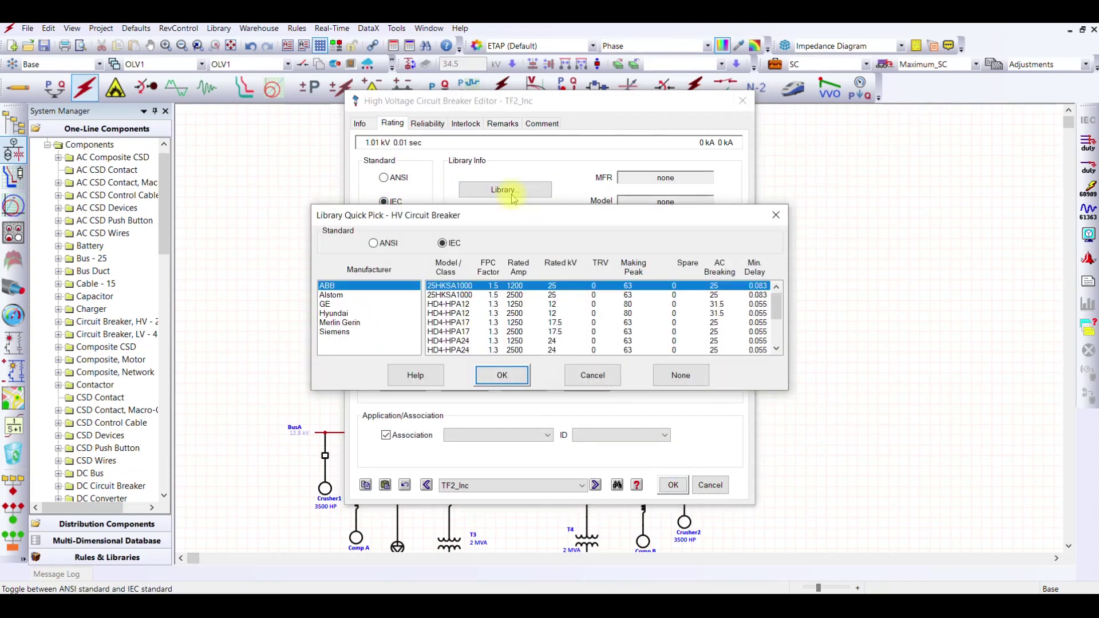
click(350, 296)
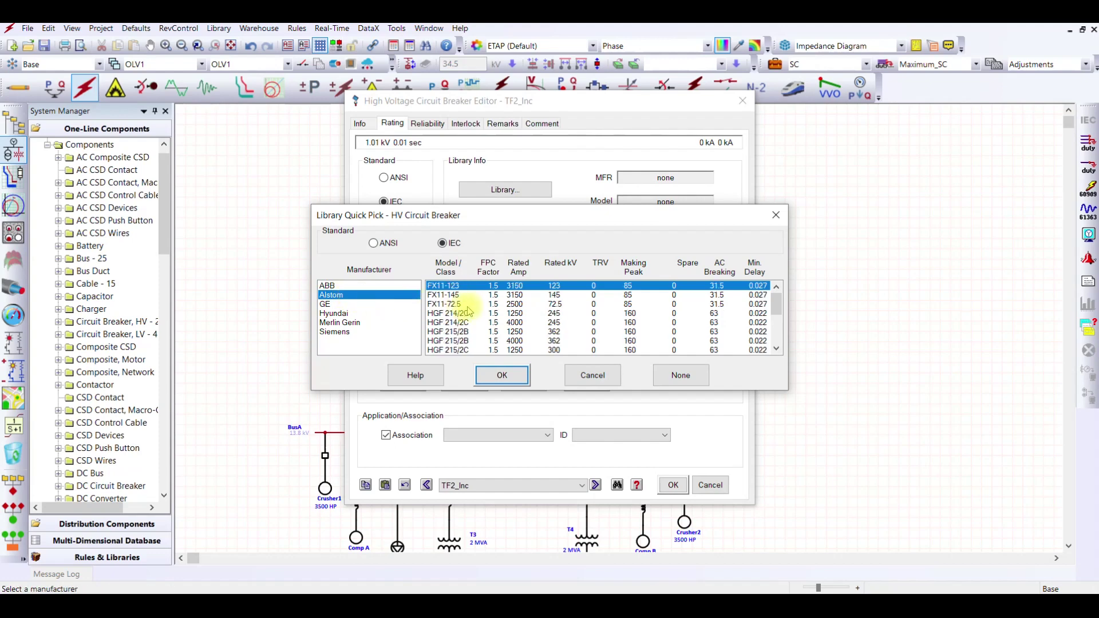
scroll(491, 311, down, 2)
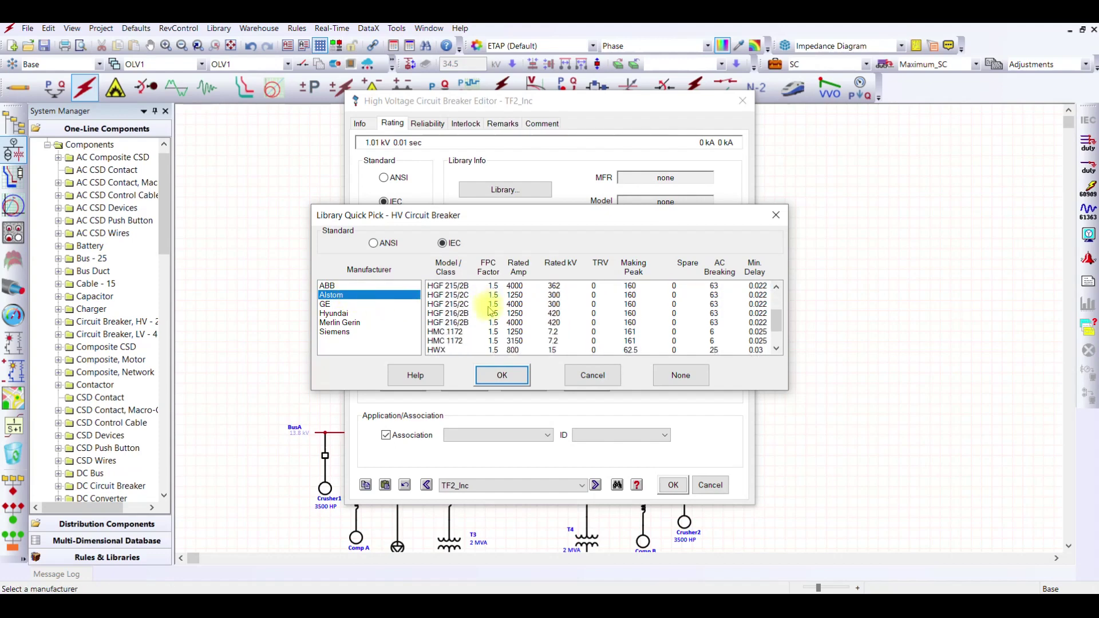
scroll(490, 311, down, 1)
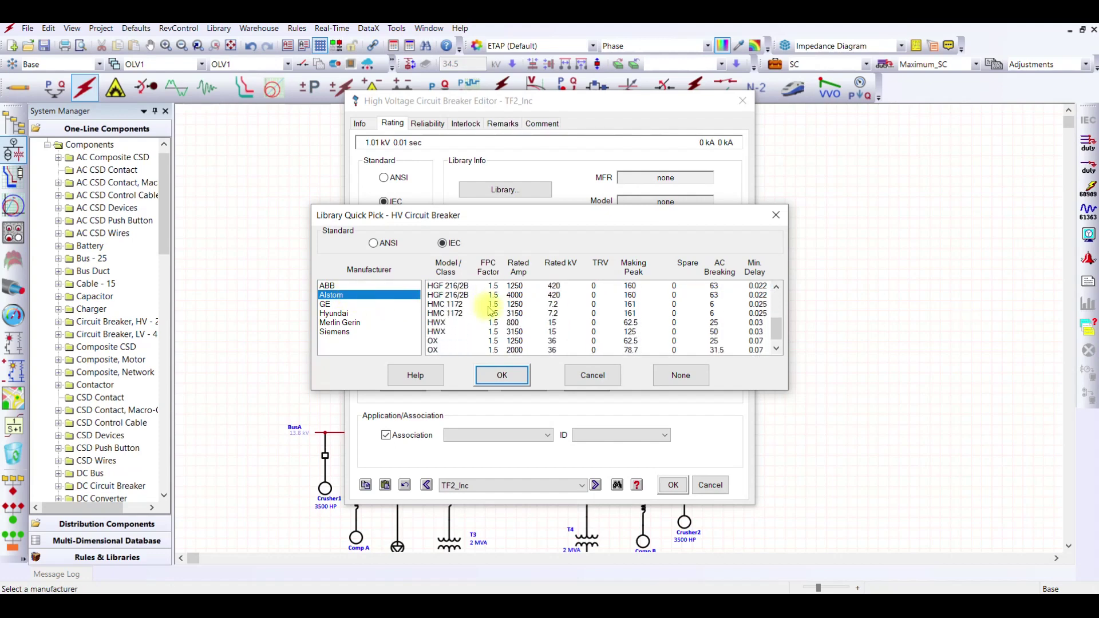
click(555, 332)
click(502, 375)
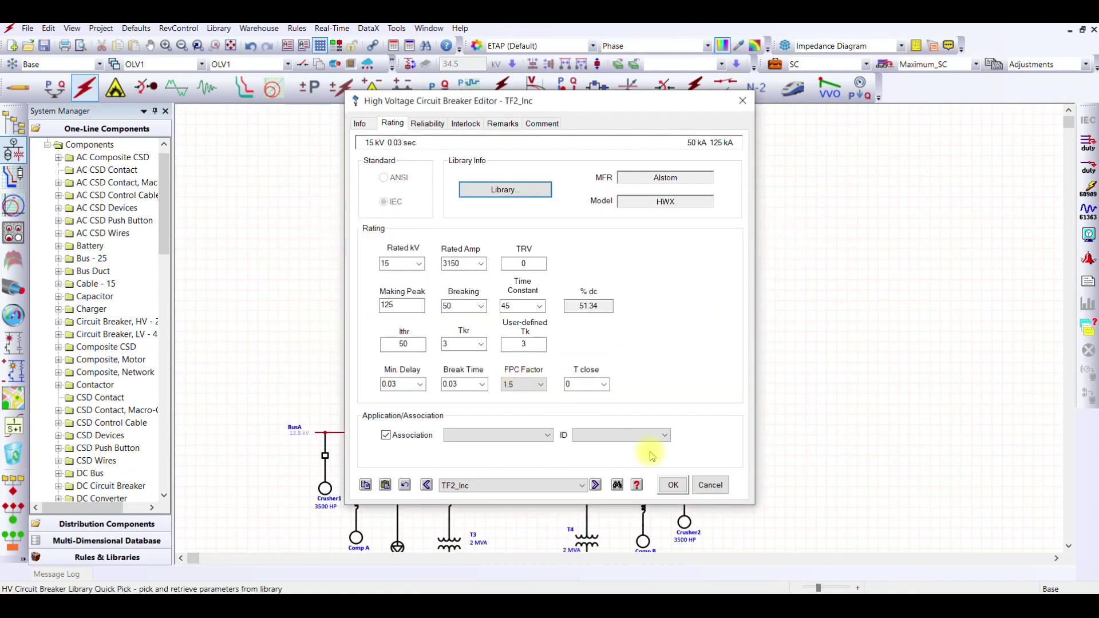
click(674, 485)
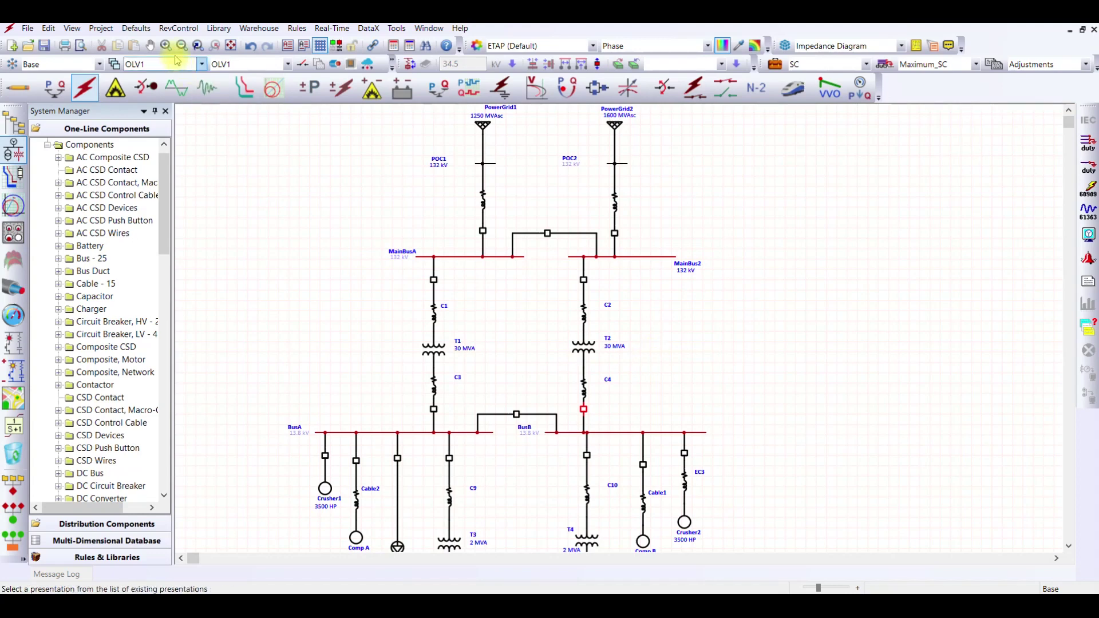
scroll(361, 302, down, 3)
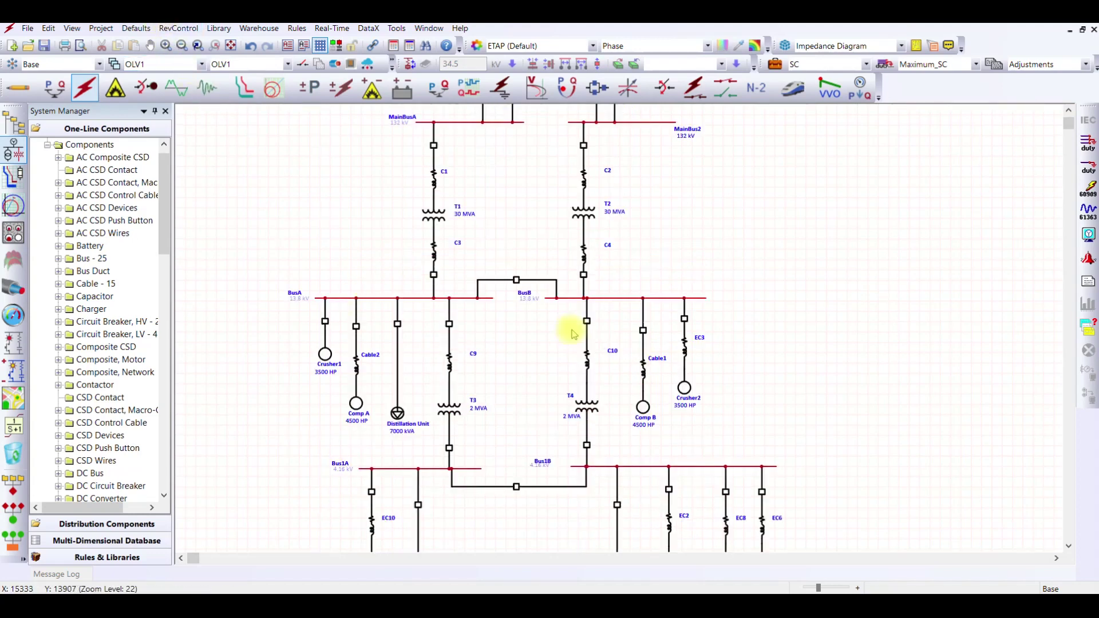
scroll(626, 326, down, 7)
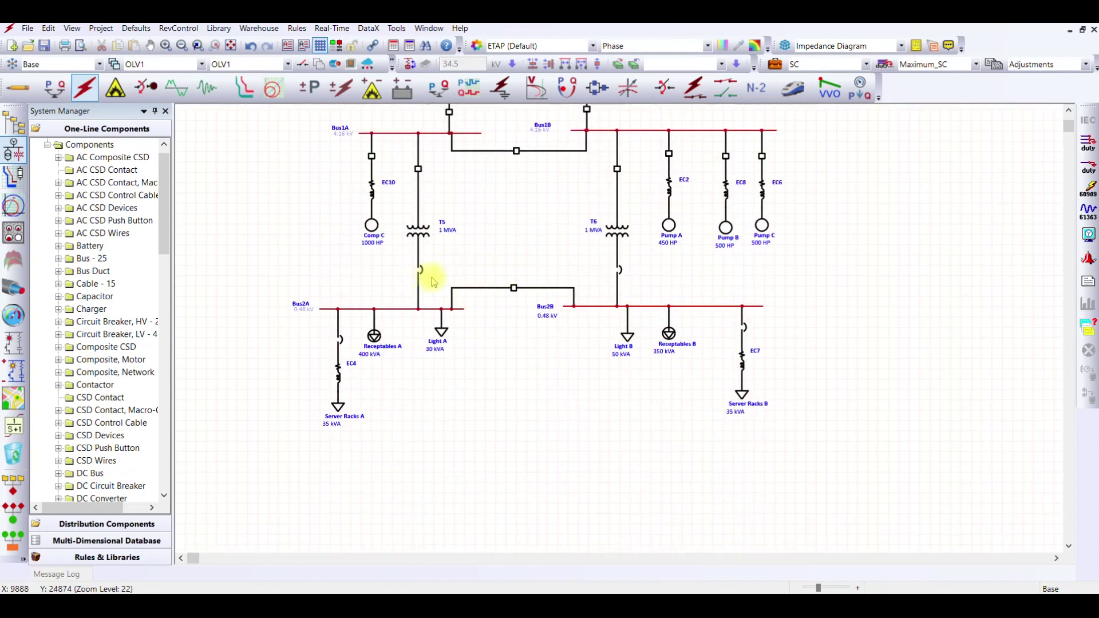
scroll(455, 264, up, 1)
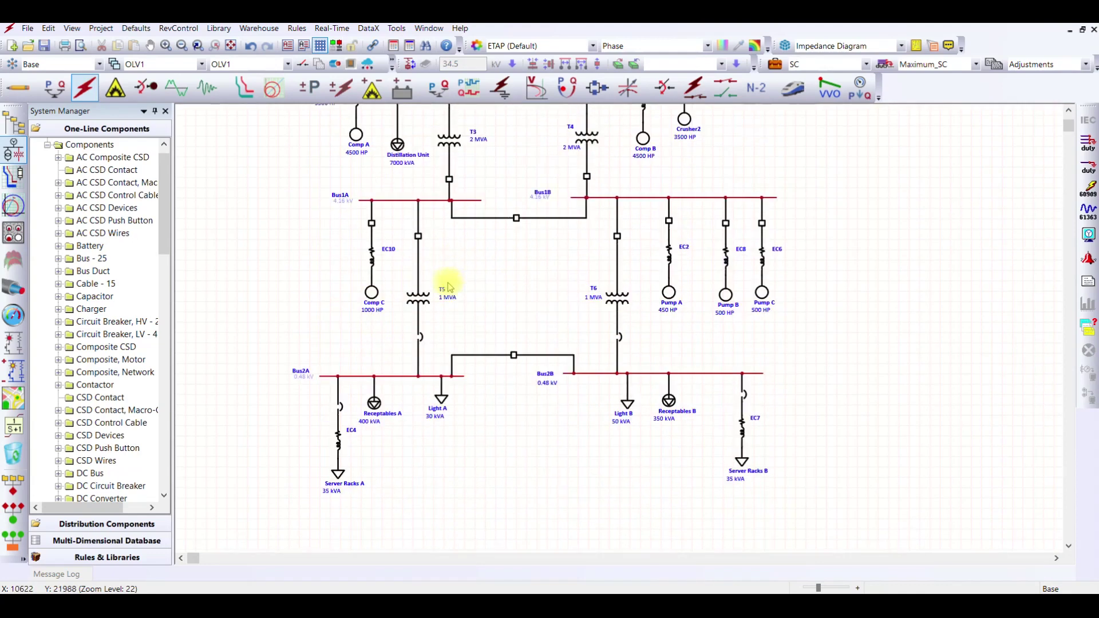
double_click(421, 338)
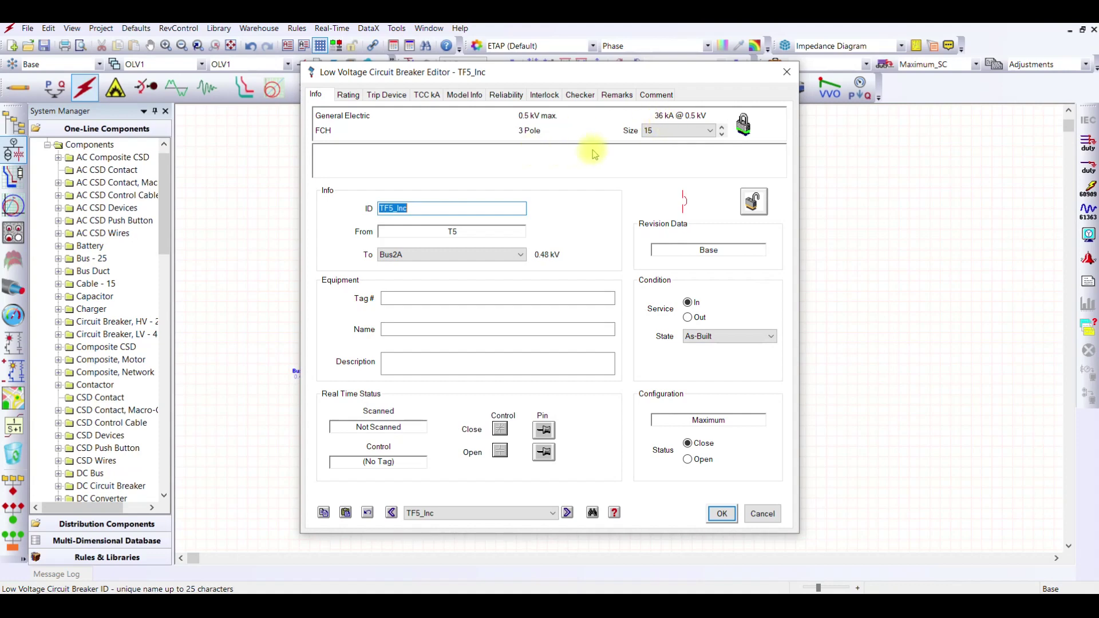
click(722, 514)
scroll(669, 492, up, 5)
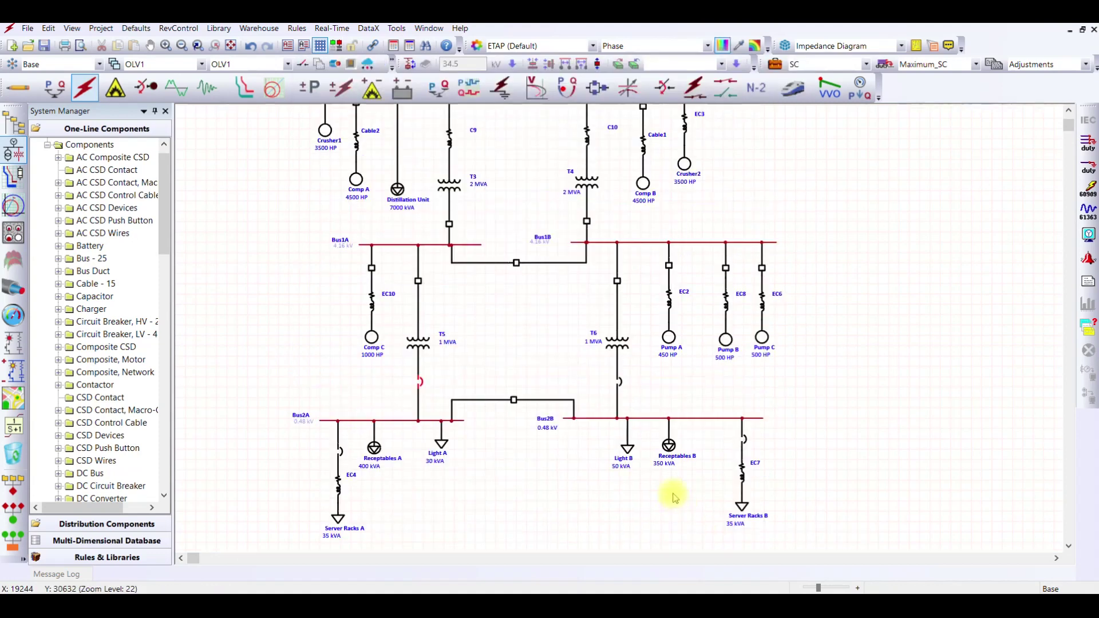
scroll(584, 344, down, 7)
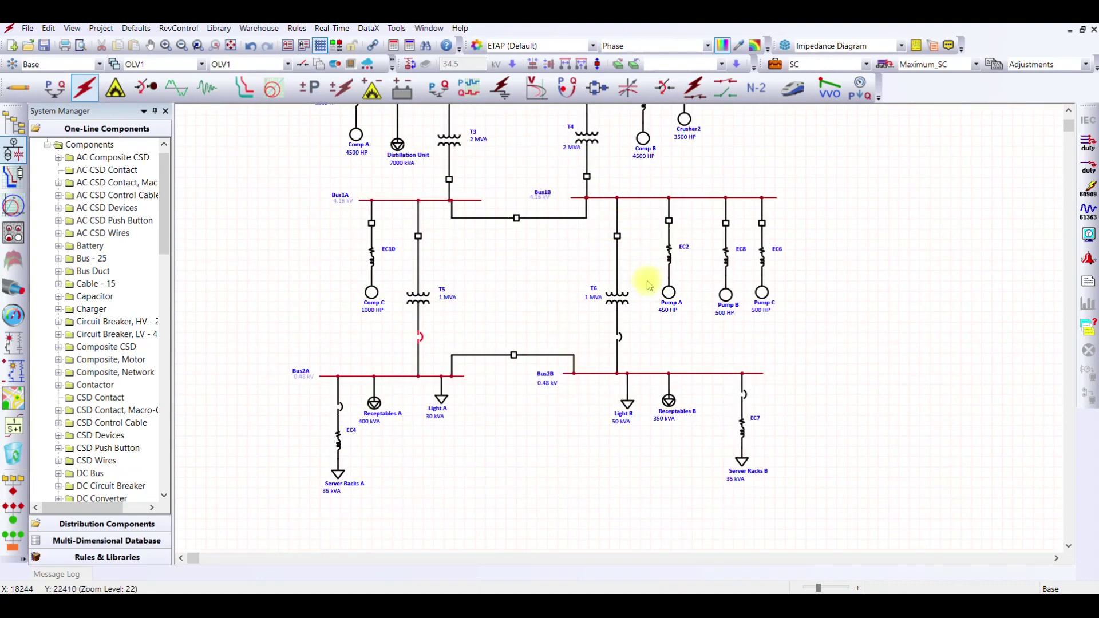
scroll(655, 285, up, 5)
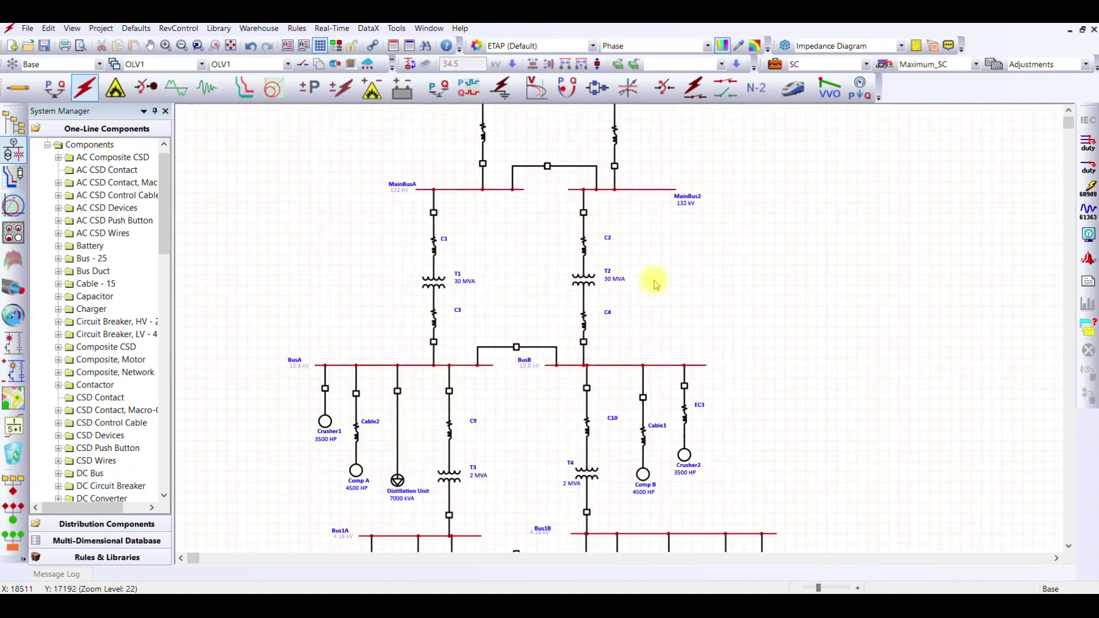
scroll(656, 285, down, 3)
scroll(657, 284, up, 3)
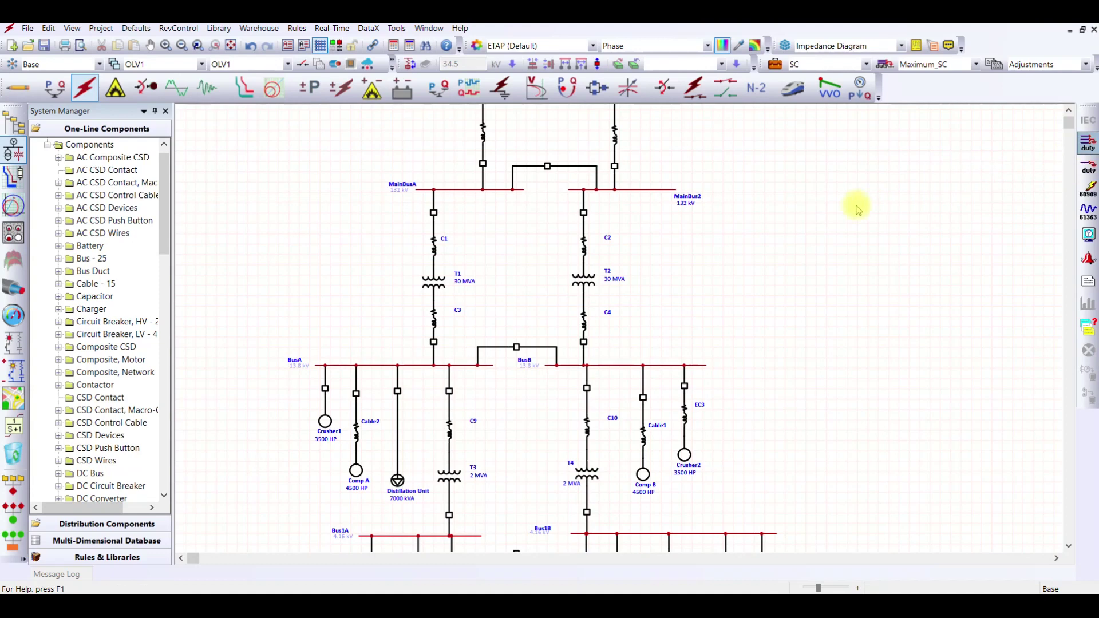
scroll(917, 223, down, 5)
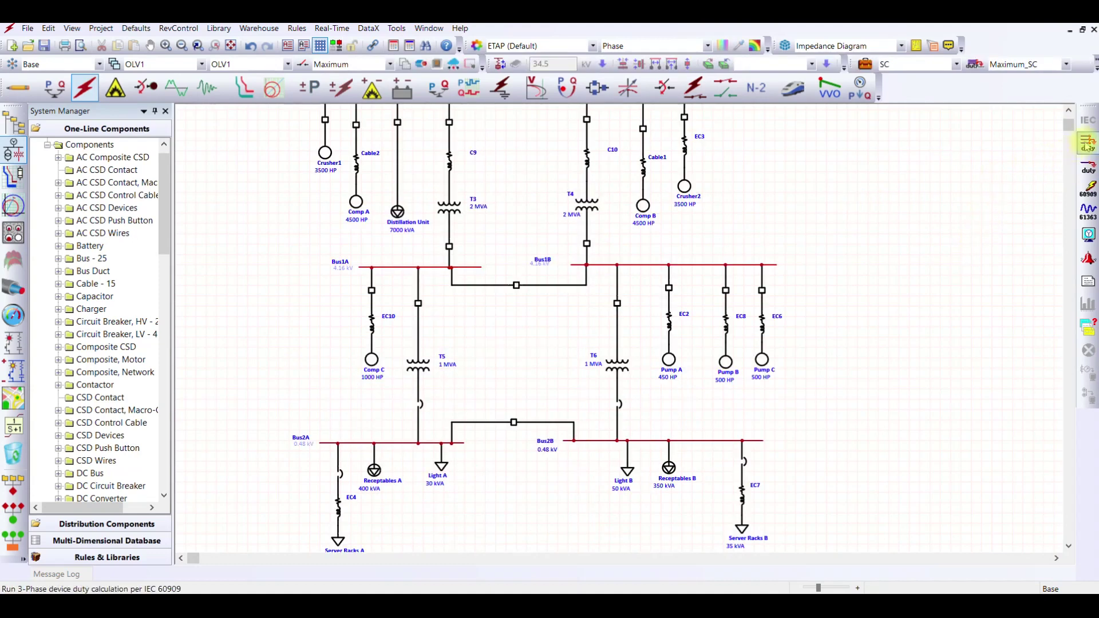
Step: Run IEC 60909 device duty and enlarge Alert View showing TF5_Inc/TF6_Inc making duty at 100.8%
click(1088, 142)
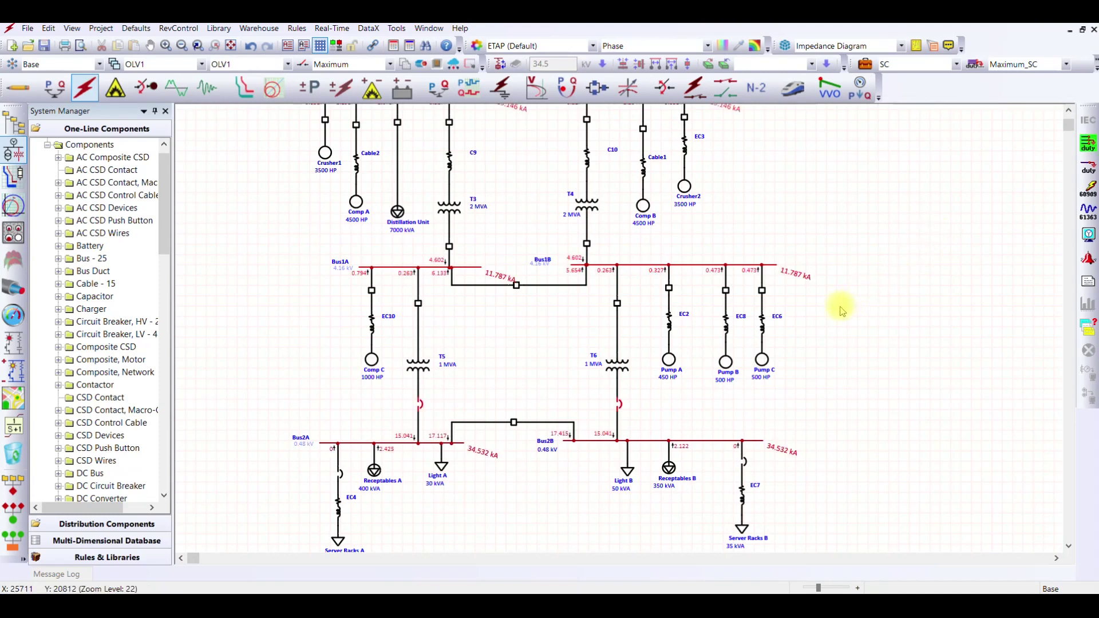
scroll(841, 310, up, 5)
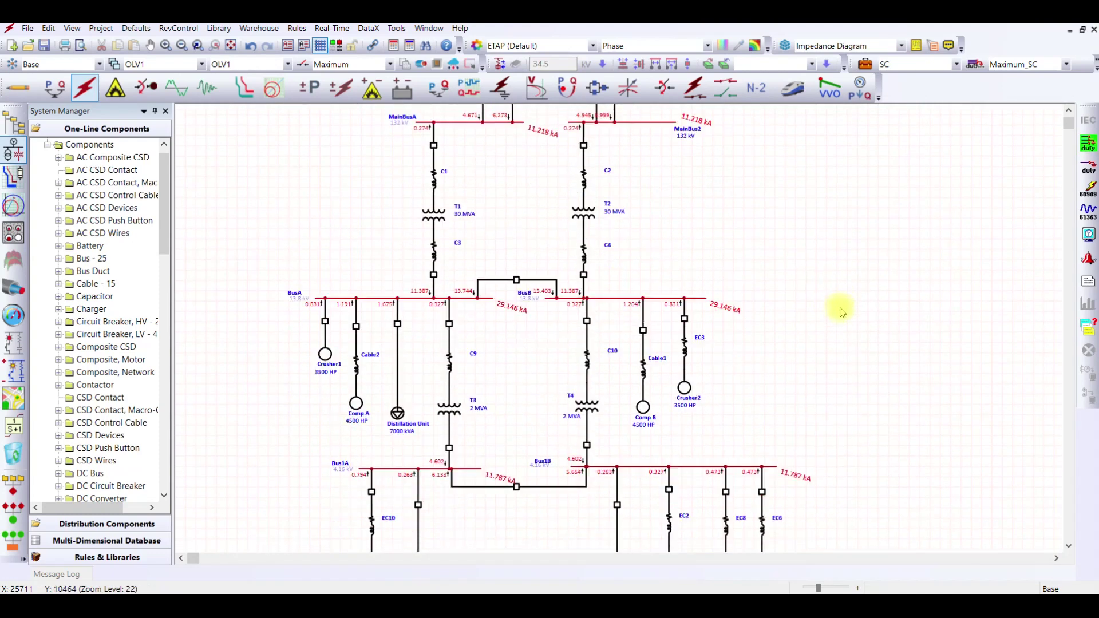
click(1090, 261)
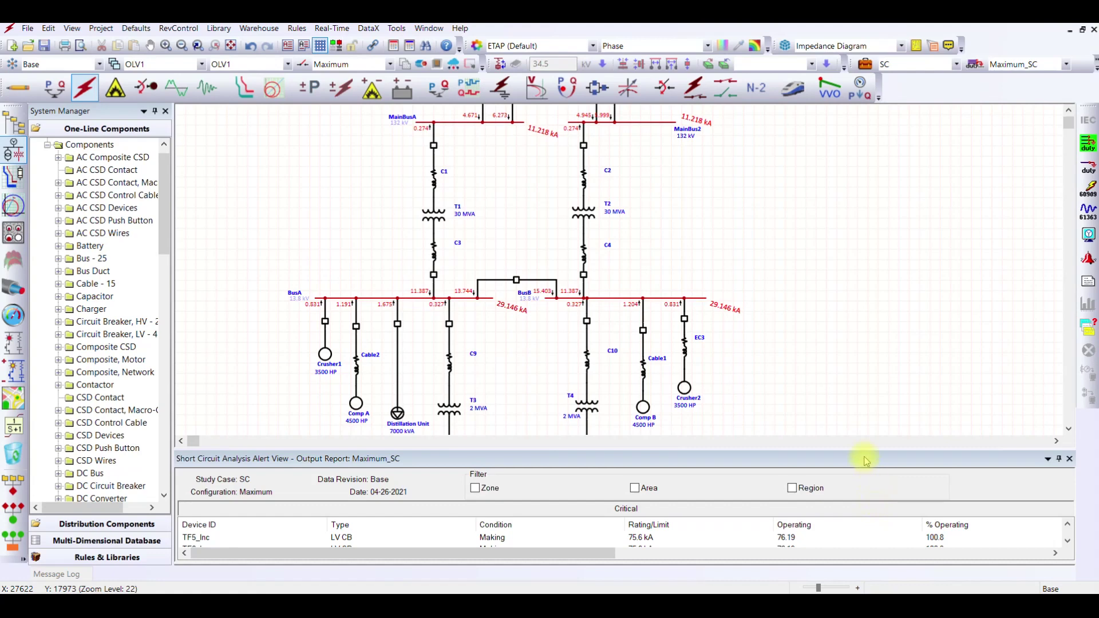
drag(960, 448, 939, 316)
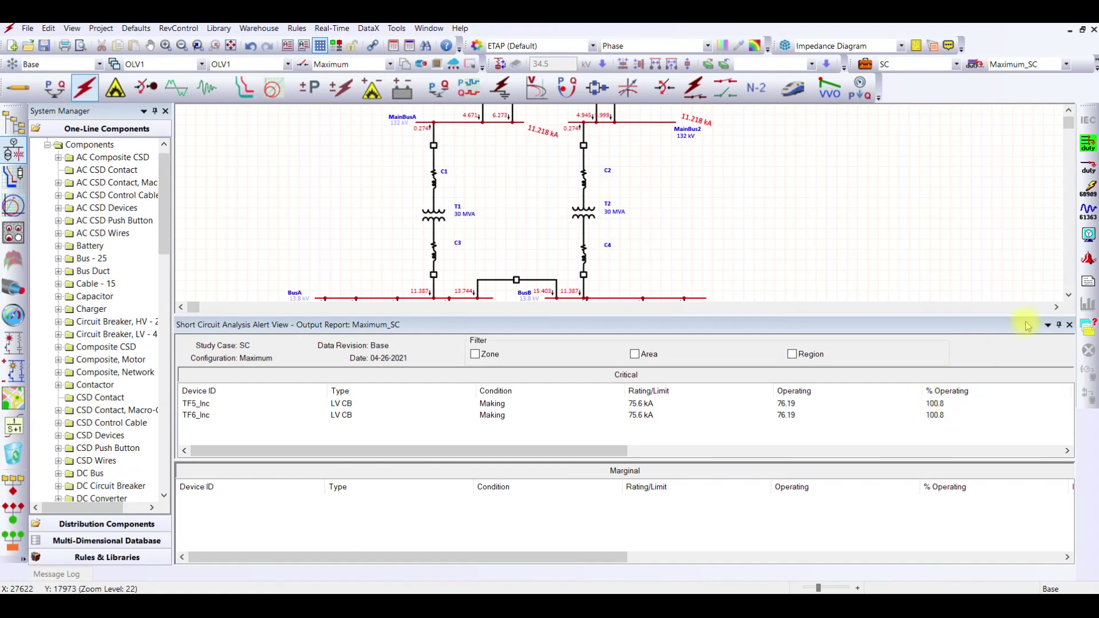
Step: Close the Alert View and open the Summary short-circuit report from Report Manager, maximized full screen
click(1069, 325)
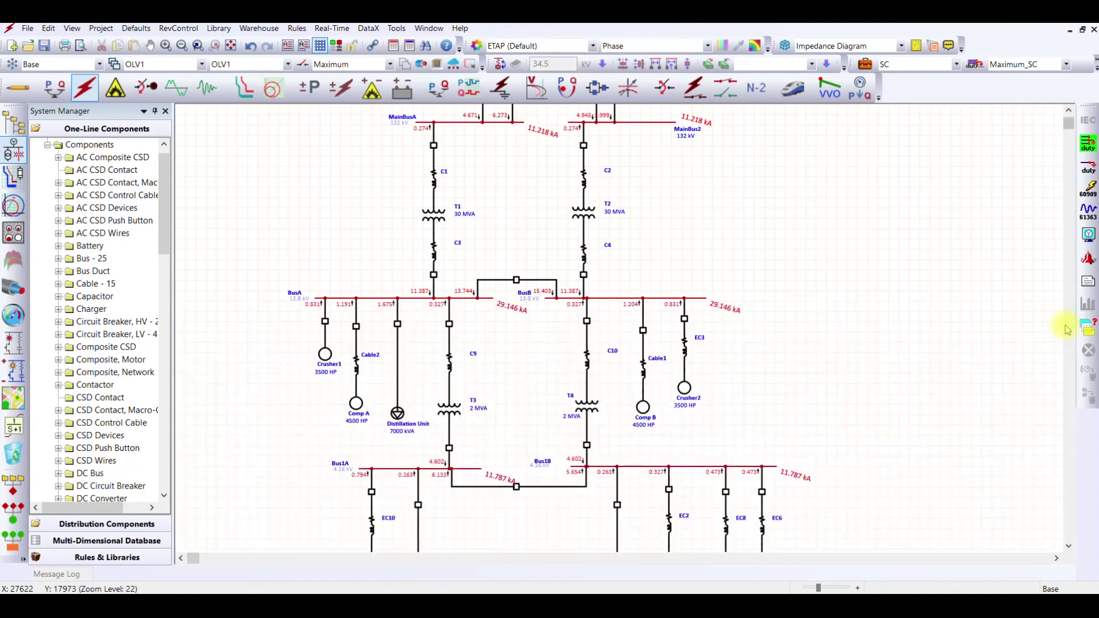
click(1087, 283)
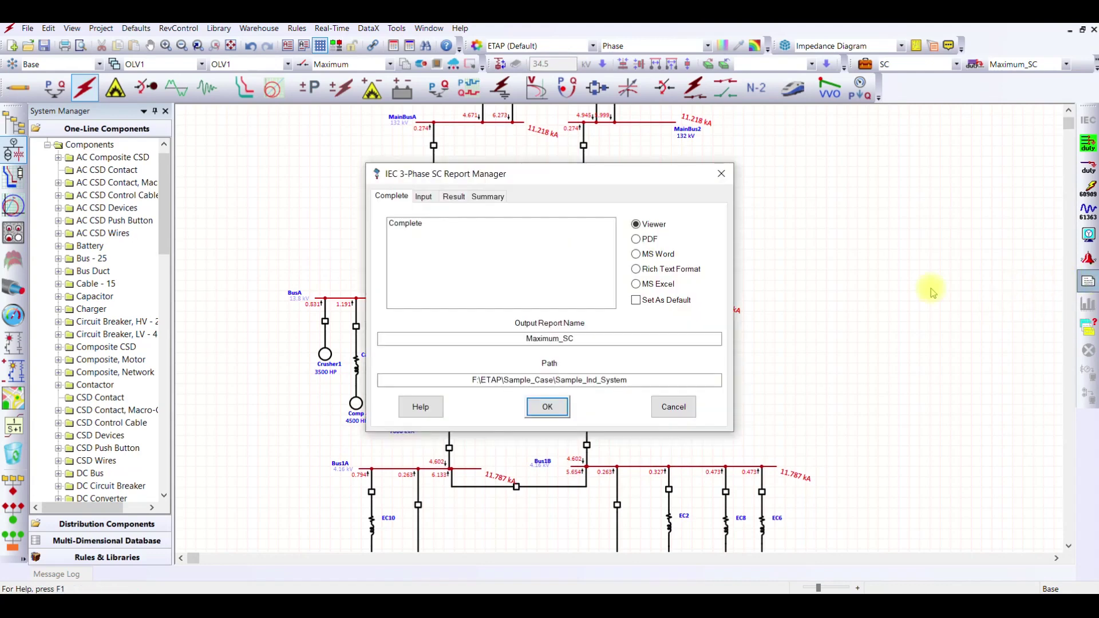
click(488, 196)
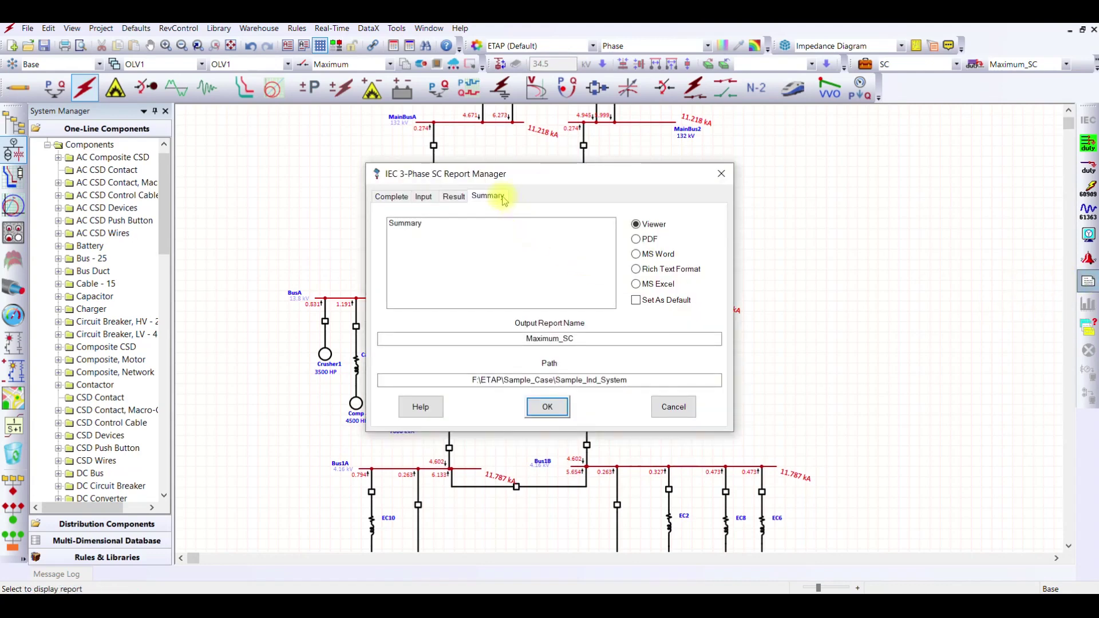
click(409, 227)
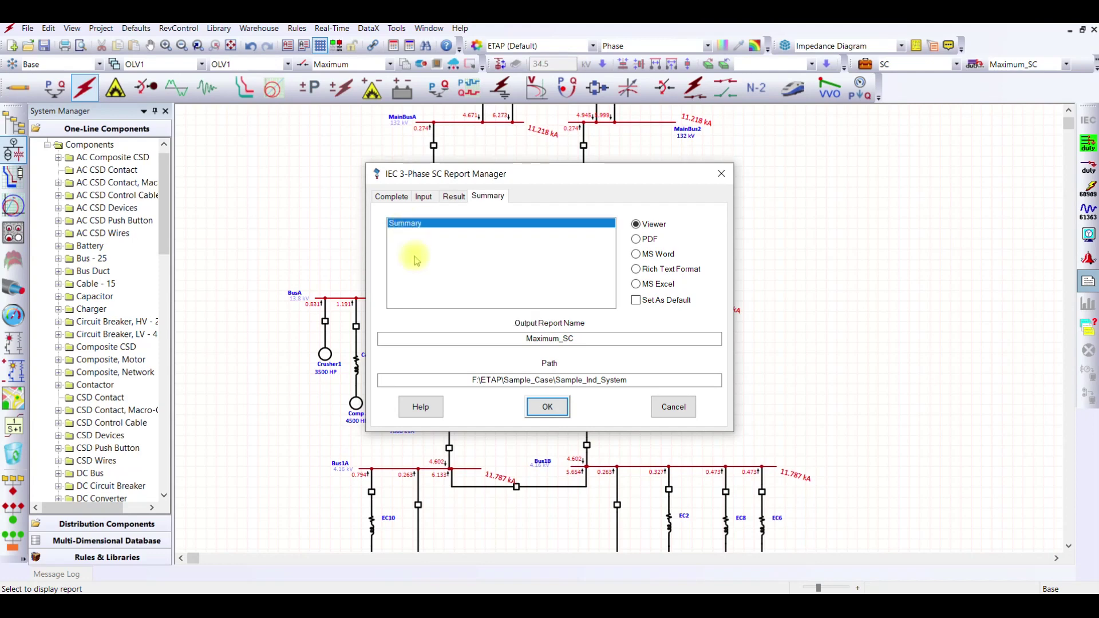
click(547, 407)
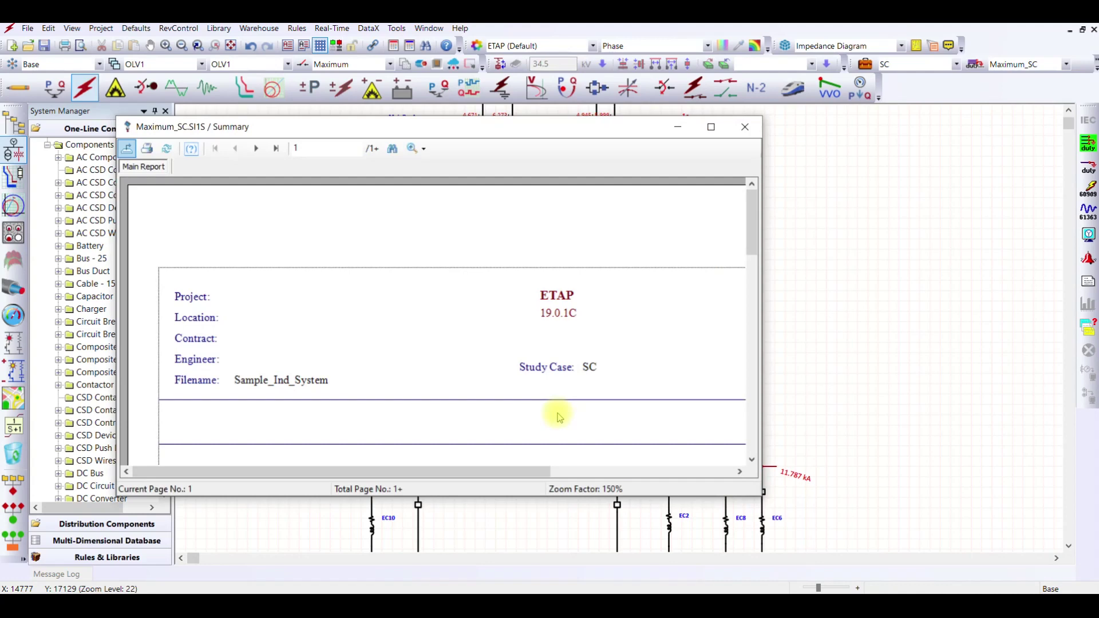
click(711, 129)
Step: Scroll through the 3-phase fault table and footnotes, noting TF5_Inc and TF6_Inc exceed capability at 76.190 kA peak
scroll(569, 319, down, 5)
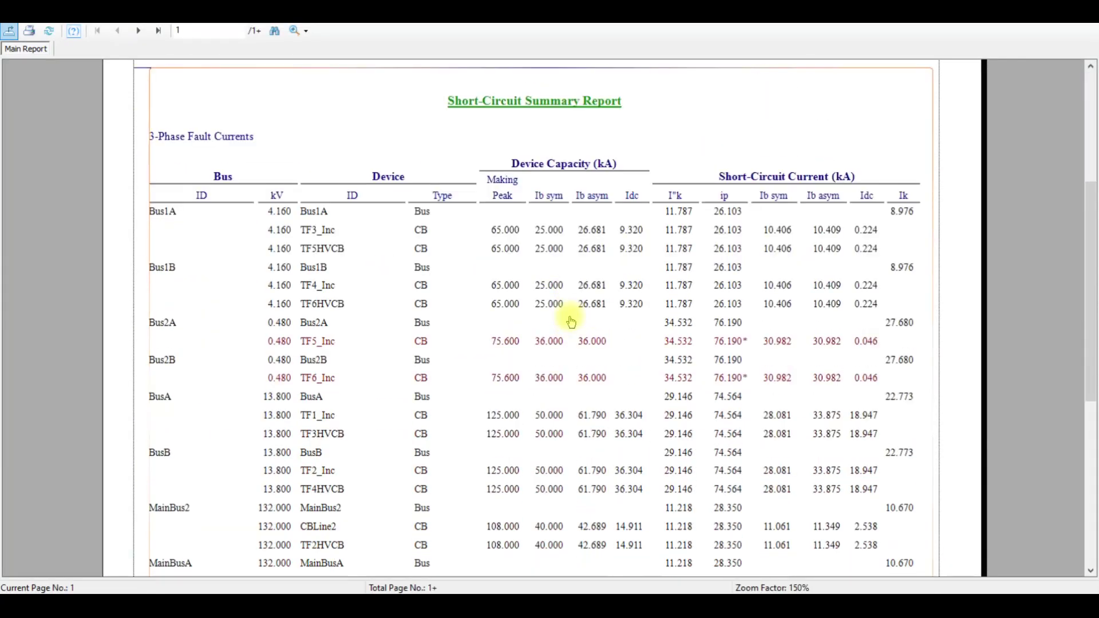
scroll(571, 322, down, 3)
scroll(571, 335, up, 3)
scroll(631, 247, down, 3)
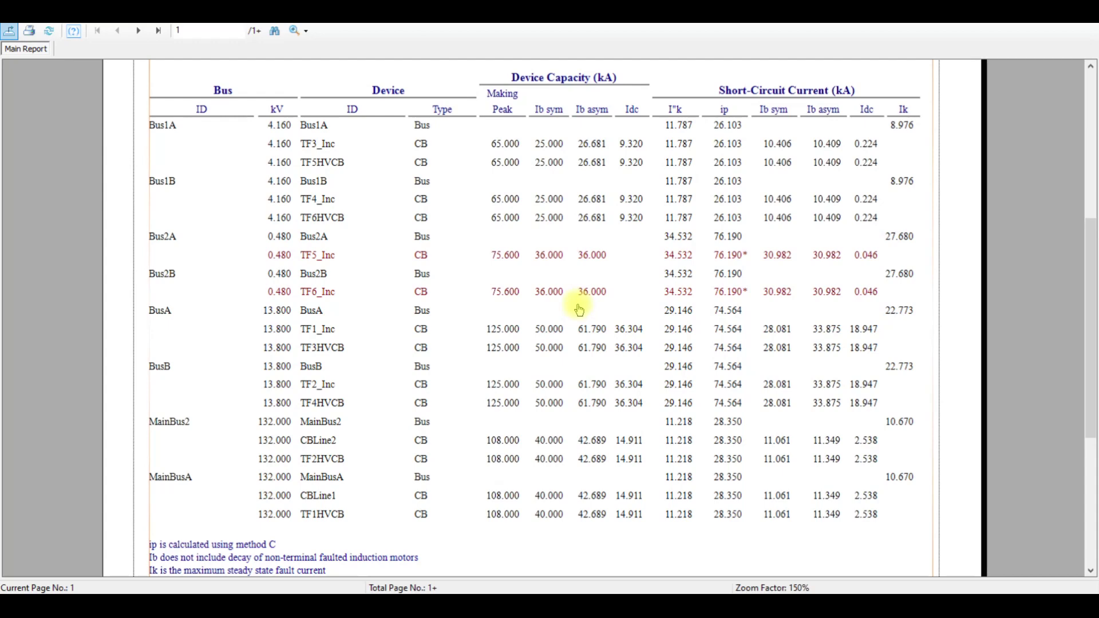
scroll(579, 310, up, 3)
scroll(579, 309, down, 6)
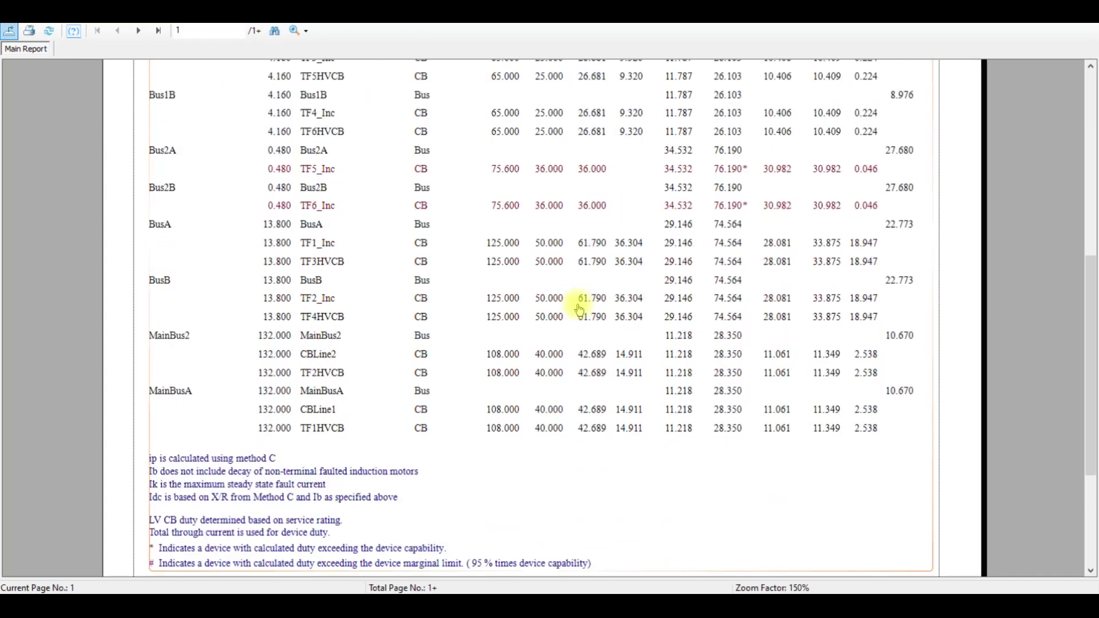
scroll(580, 310, down, 3)
scroll(579, 310, up, 5)
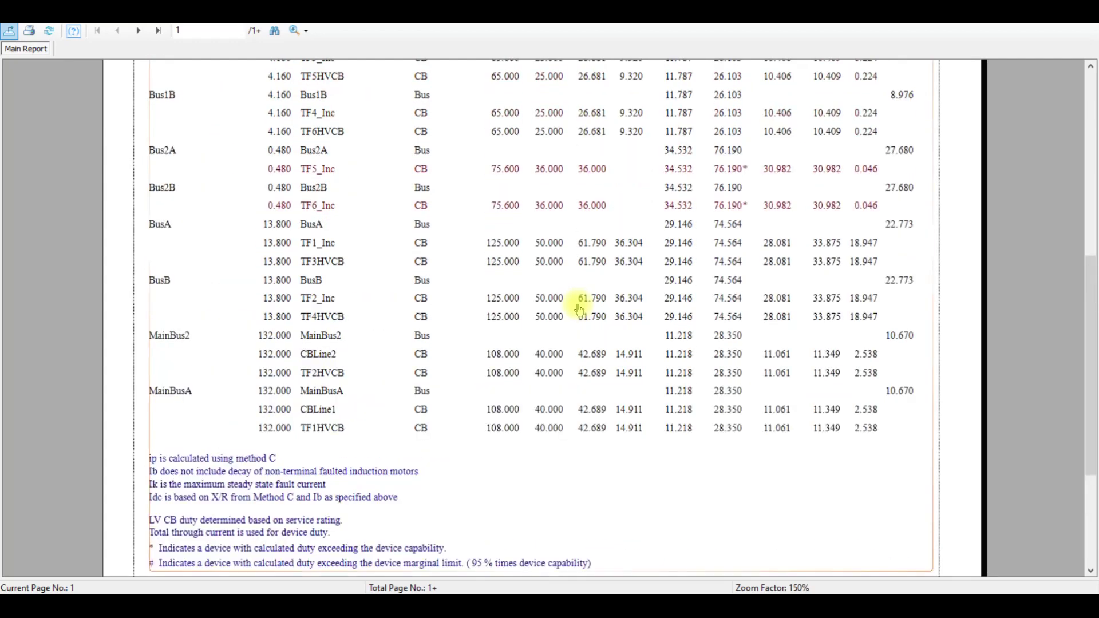